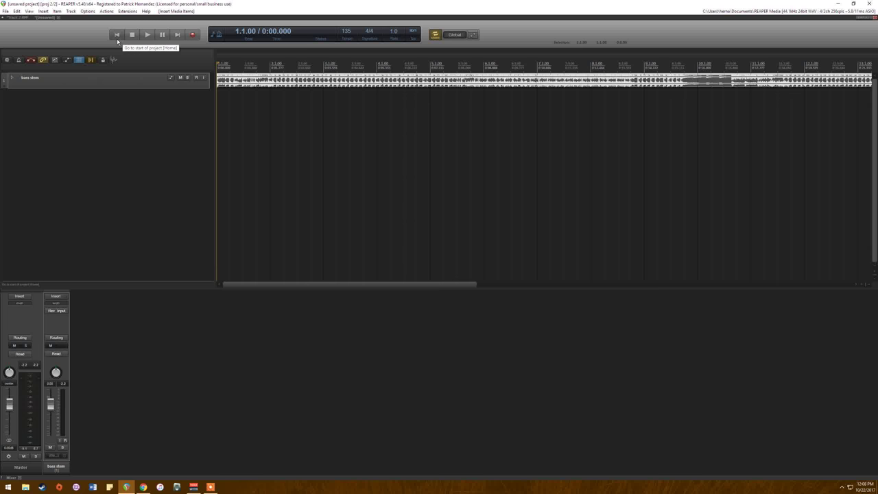
Step: Play back the bass stem from the start of the project and stop playback
{"action": "key", "text": "space"}
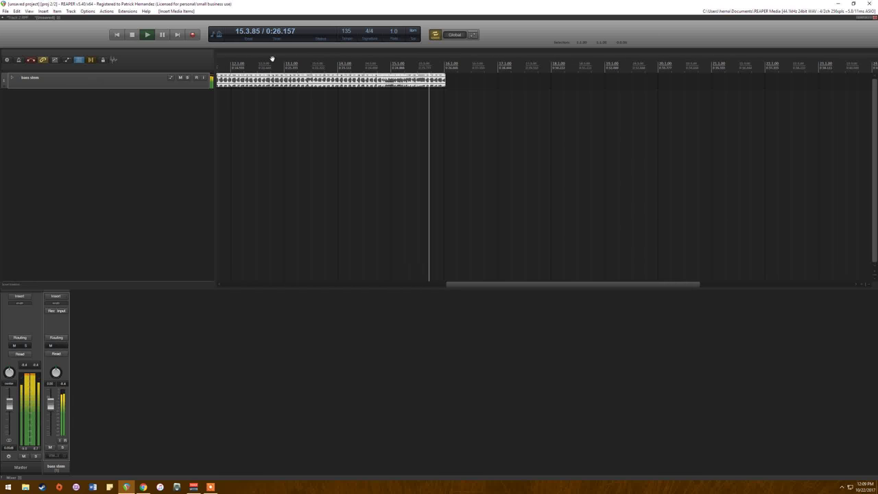
{"action": "key", "text": "space"}
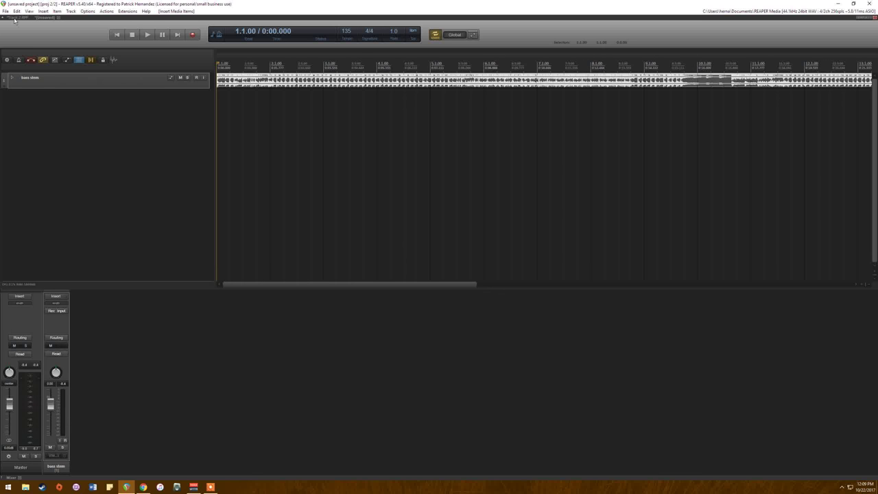
Step: Switch to the Track 2 project, clear its time selection and unsolo the DRUMS track
{"action": "left_click", "coordinate": [16, 17]}
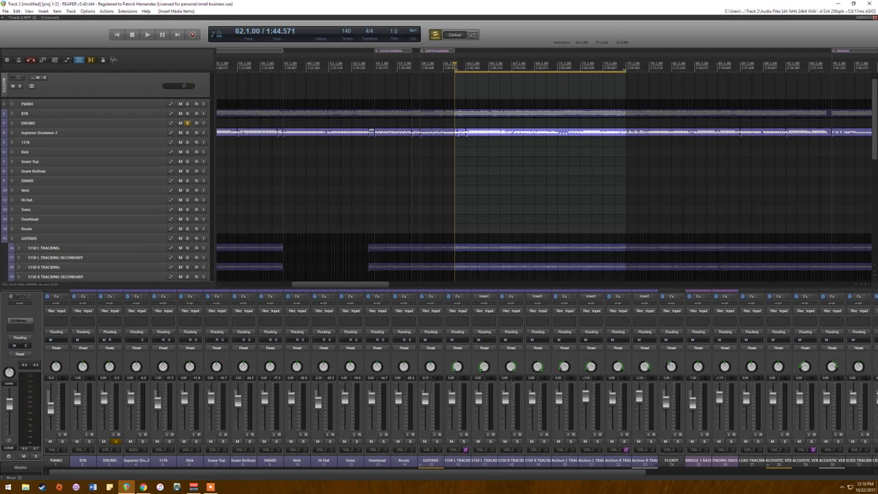
{"action": "key", "text": "Escape"}
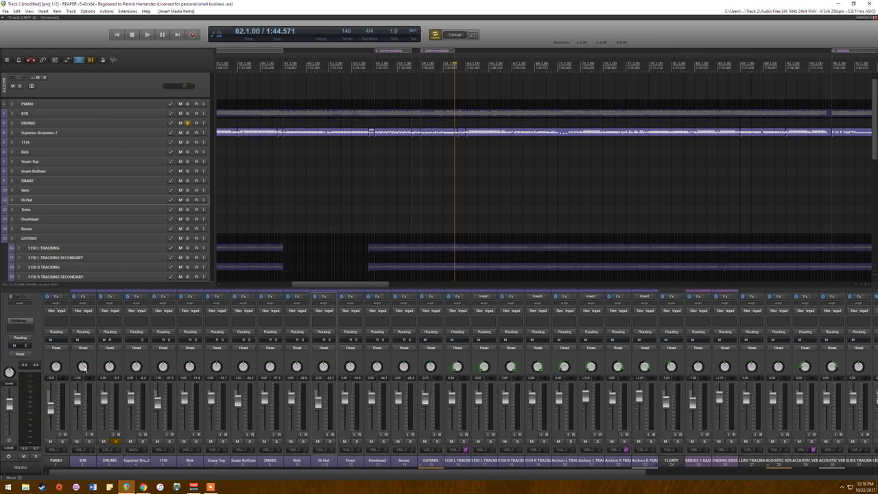
{"action": "left_click", "coordinate": [118, 367]}
{"action": "left_click", "coordinate": [117, 443]}
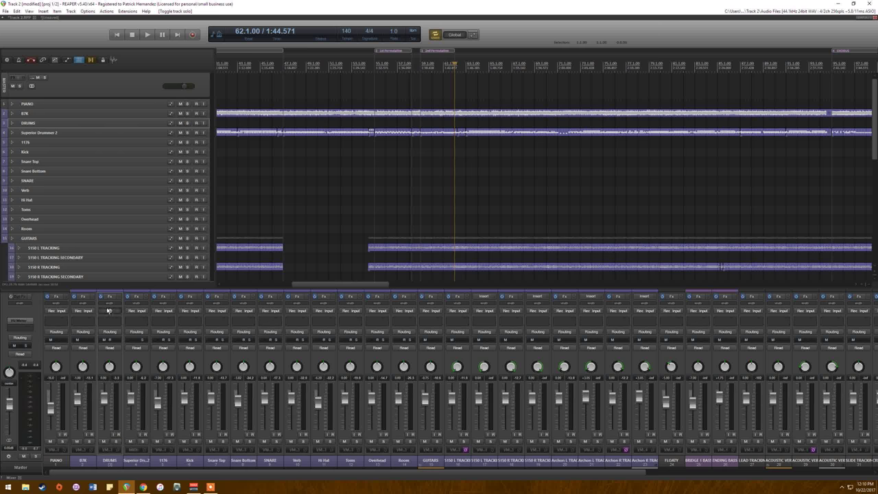
Step: Review the DRUMS effects chain: Virtual Mix Rack, both FabFilter Saturn bands and Decapitator
{"action": "left_click", "coordinate": [110, 296]}
{"action": "left_click", "coordinate": [384, 210]}
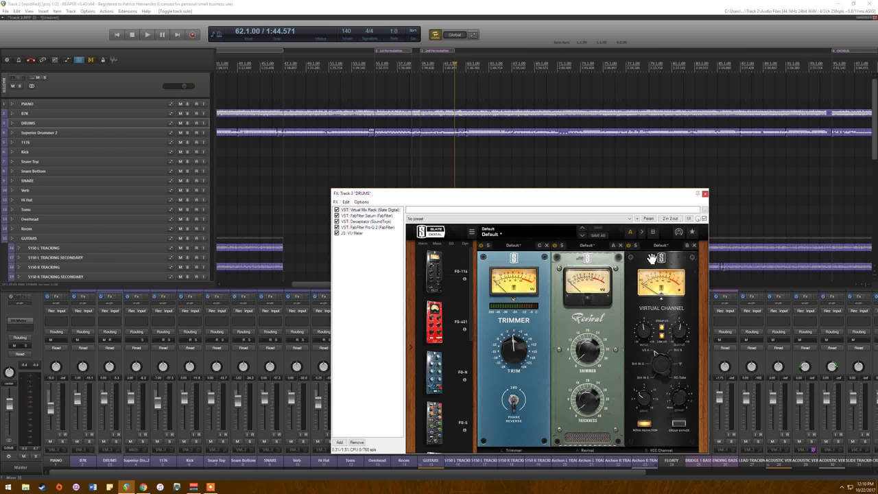
{"action": "left_click", "coordinate": [368, 216]}
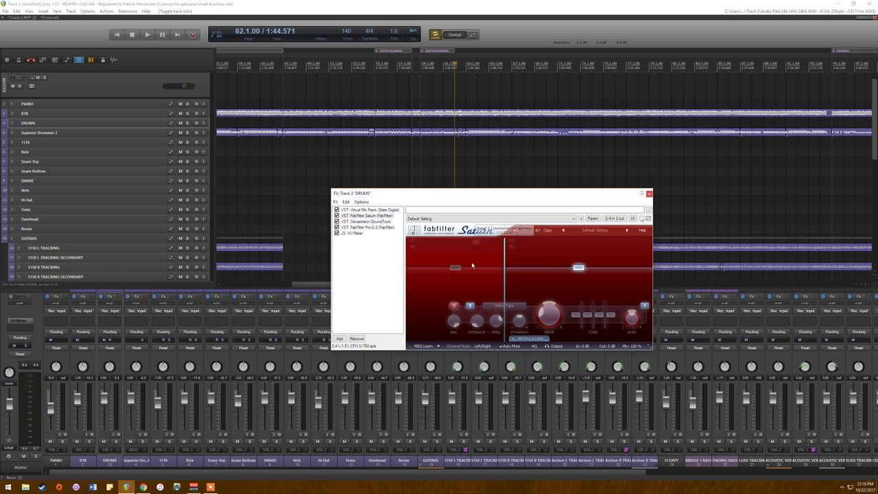
{"action": "left_click", "coordinate": [455, 268]}
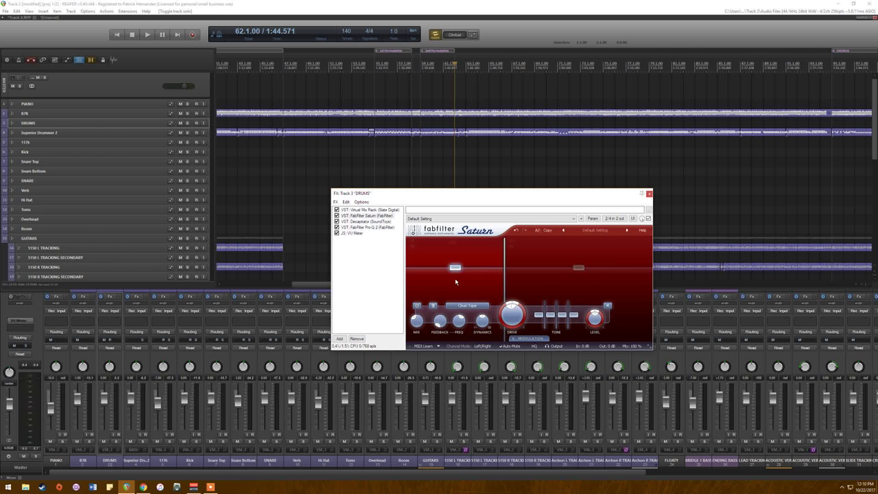
{"action": "left_click", "coordinate": [388, 222]}
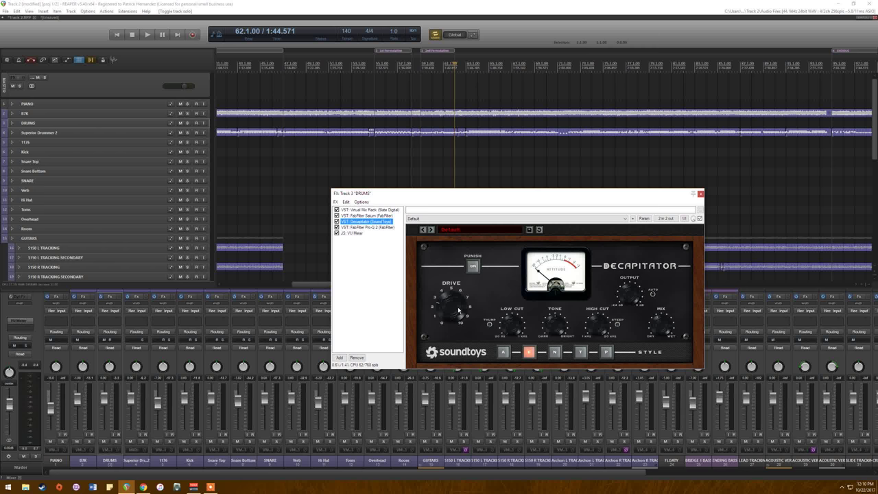
Step: Solo the DRUMS track and compare playback from bar 63 with Decapitator bypassed and re-enabled
{"action": "left_click", "coordinate": [118, 442]}
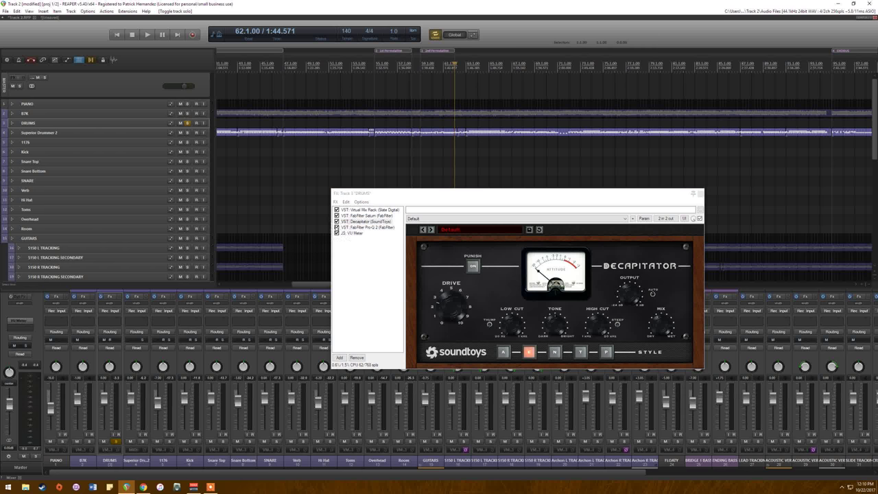
{"action": "left_click", "coordinate": [336, 221]}
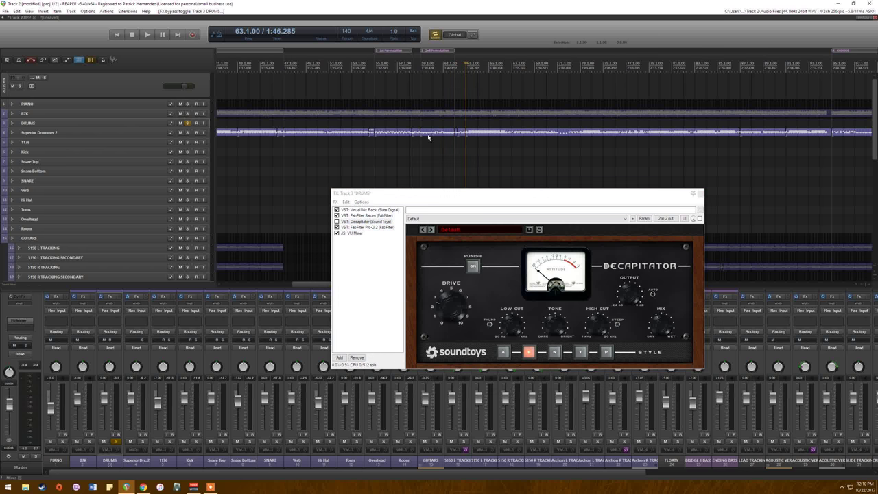
{"action": "key", "text": "space"}
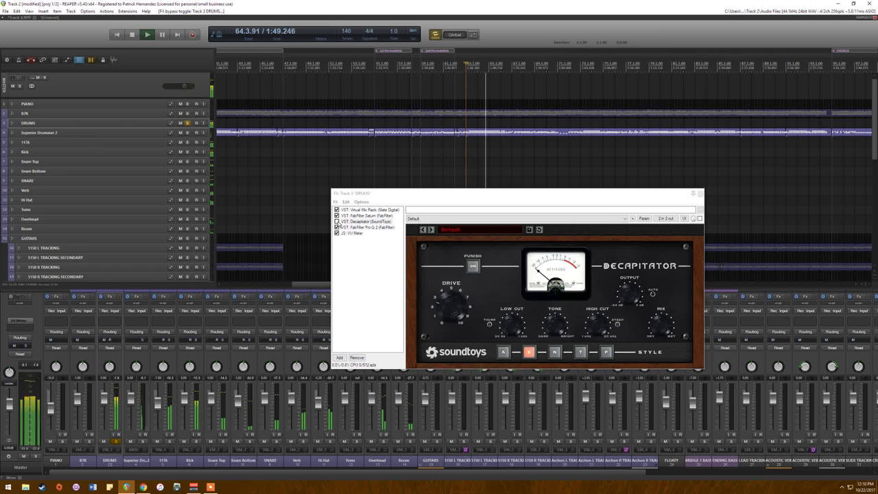
{"action": "key", "text": "space"}
{"action": "left_click", "coordinate": [336, 221]}
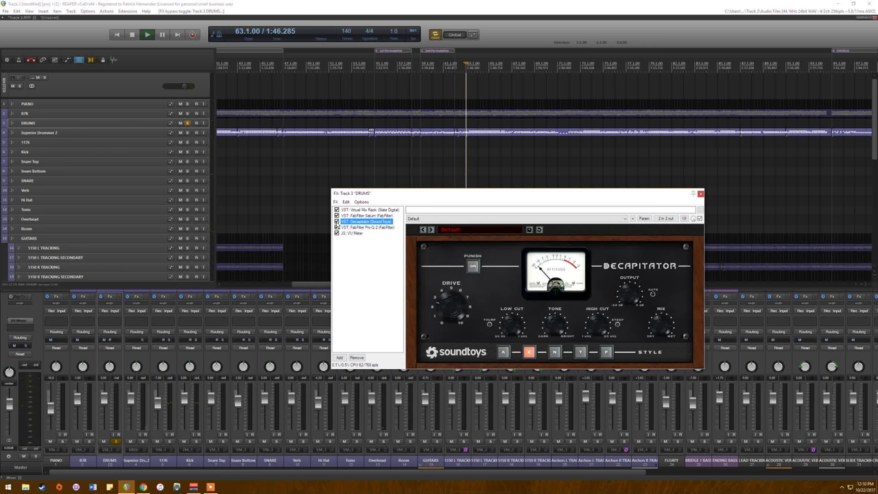
{"action": "key", "text": "space"}
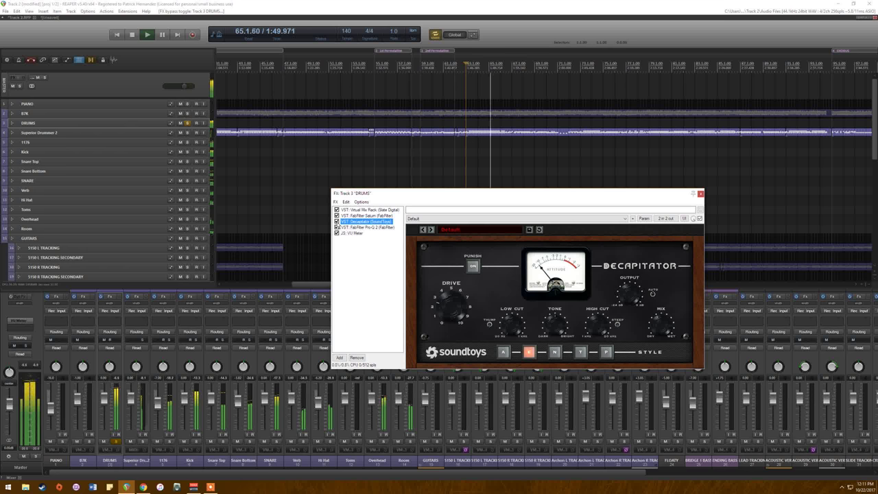
{"action": "key", "text": "space"}
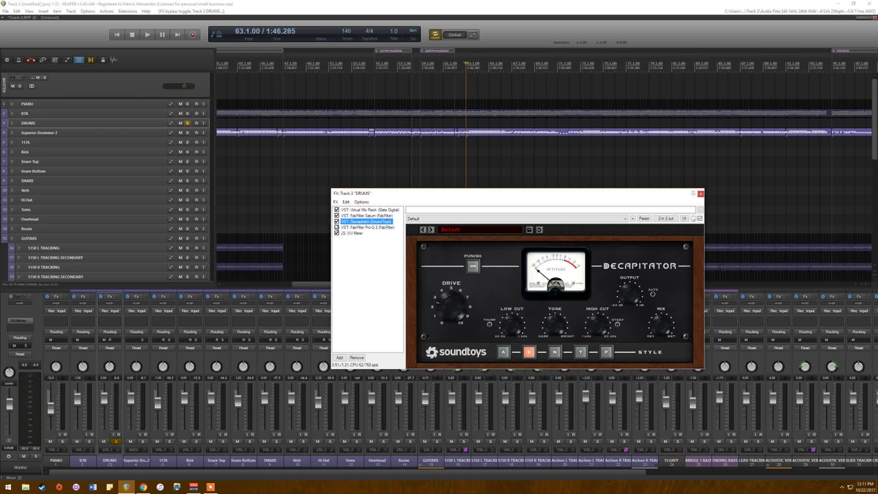
Step: Inspect the DRUMS track's FabFilter Pro-Q 2 bands, close the effects window and unsolo the track
{"action": "left_click", "coordinate": [353, 227]}
{"action": "mouse_move", "coordinate": [555, 290]}
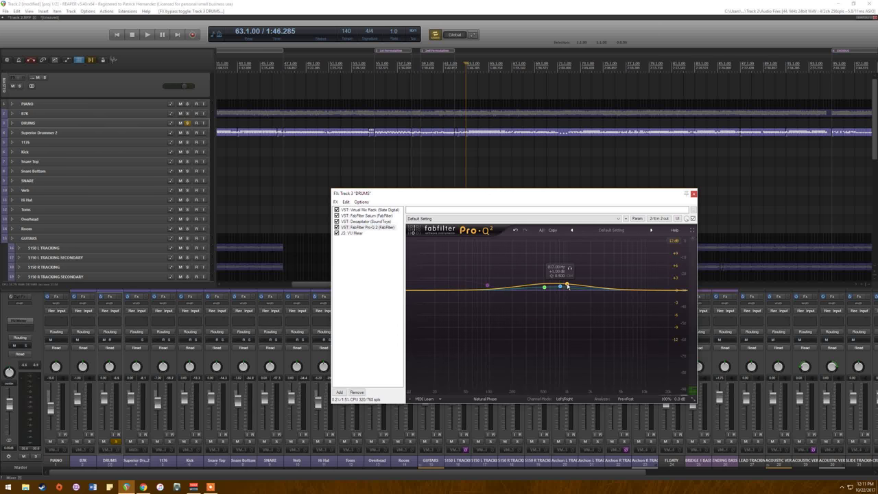
{"action": "mouse_move", "coordinate": [488, 288]}
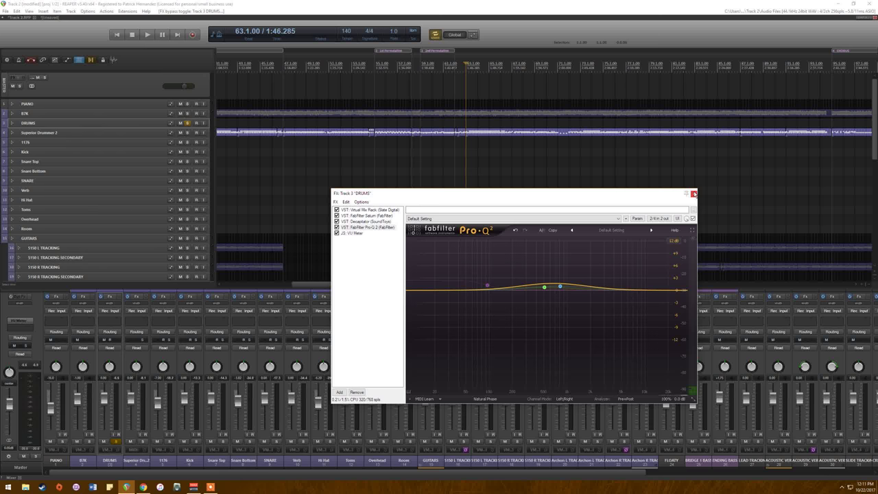
{"action": "left_click", "coordinate": [692, 193]}
{"action": "left_click", "coordinate": [116, 441]}
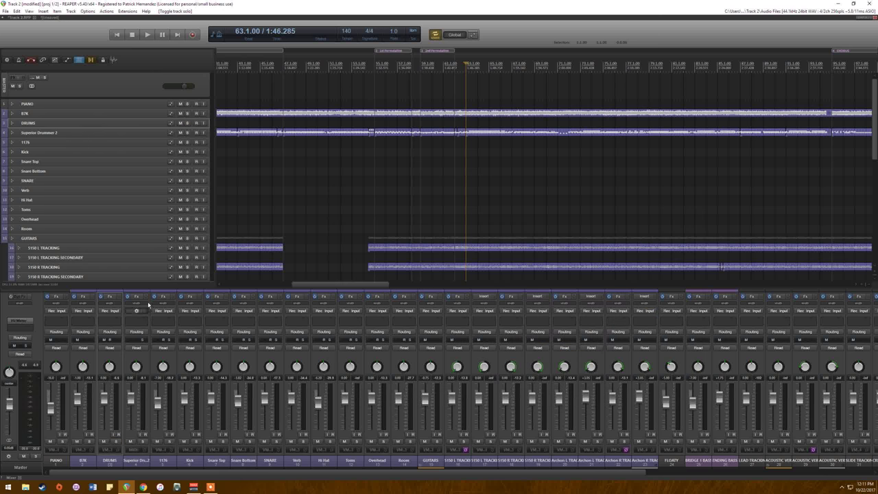
Step: Open Superior Drummer 2 on its track and view the available snare and kick models, keeping the current drums
{"action": "left_click", "coordinate": [140, 297]}
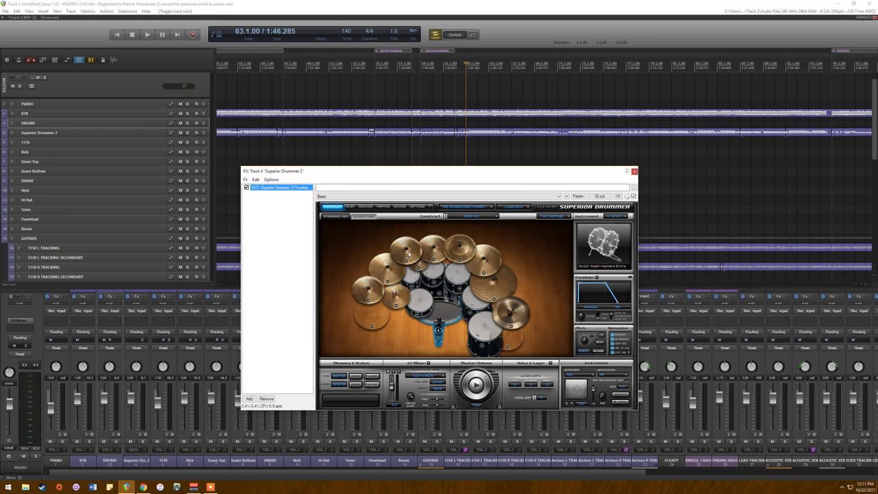
{"action": "right_click", "coordinate": [417, 316]}
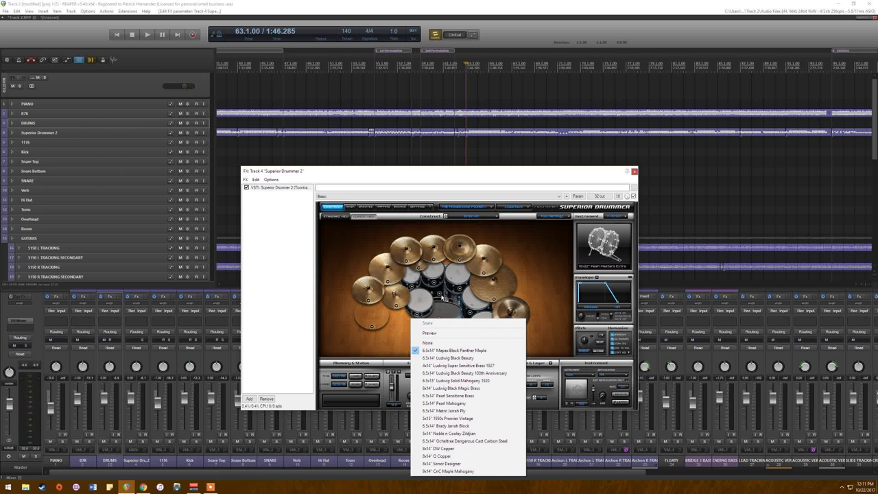
{"action": "right_click", "coordinate": [440, 296]}
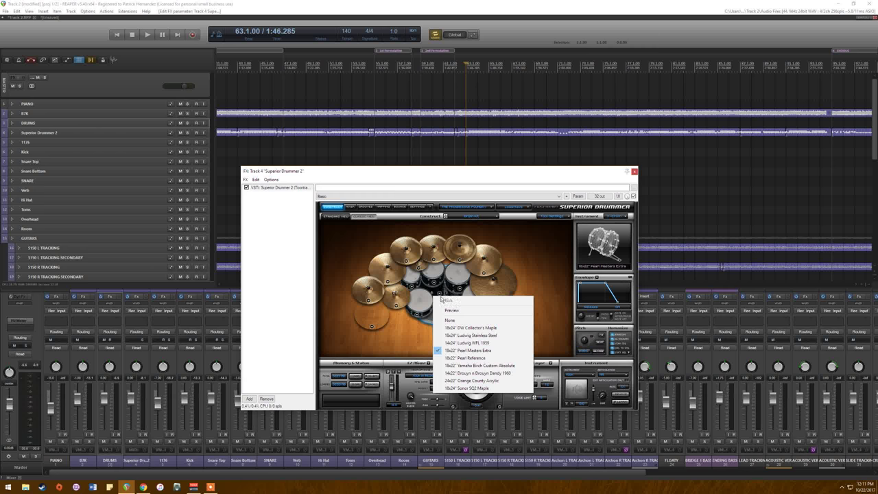
{"action": "left_click", "coordinate": [509, 177]}
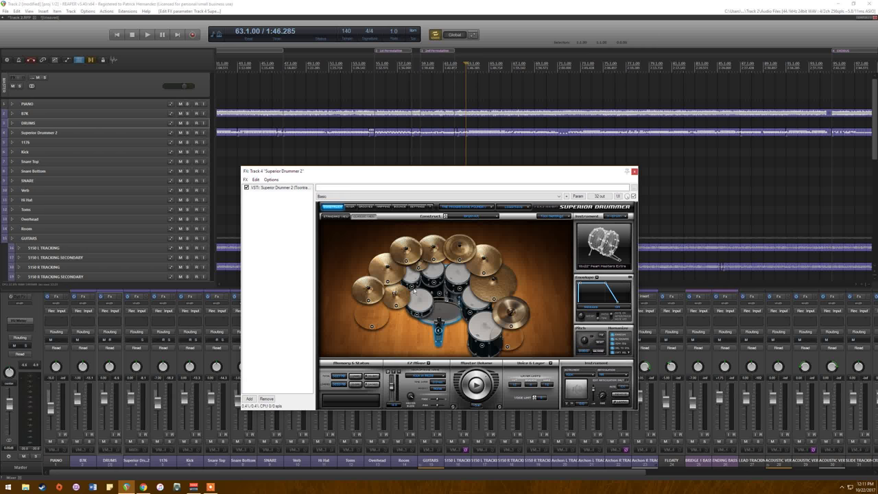
Step: Show the Superior Drummer 2 mixer and look through its microphone channels
{"action": "left_click", "coordinate": [349, 207]}
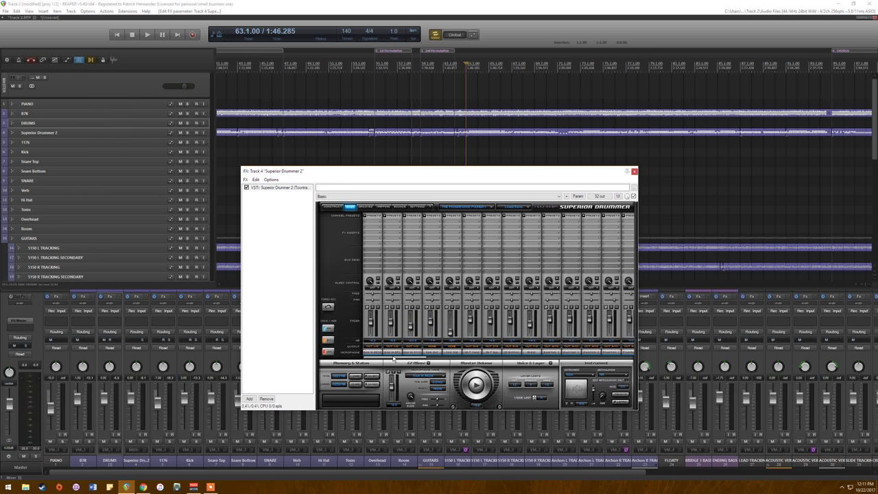
{"action": "left_click_drag", "start_coordinate": [394, 358], "coordinate": [406, 361]}
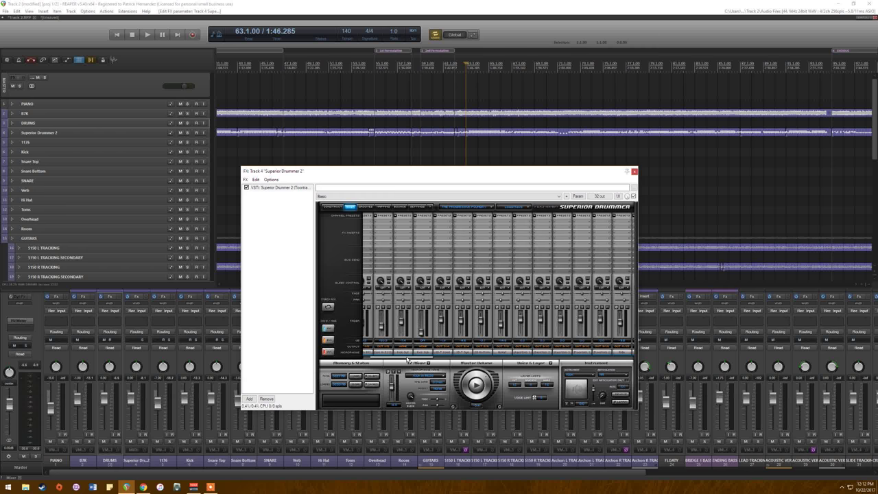
{"action": "left_click_drag", "start_coordinate": [409, 360], "coordinate": [461, 363]}
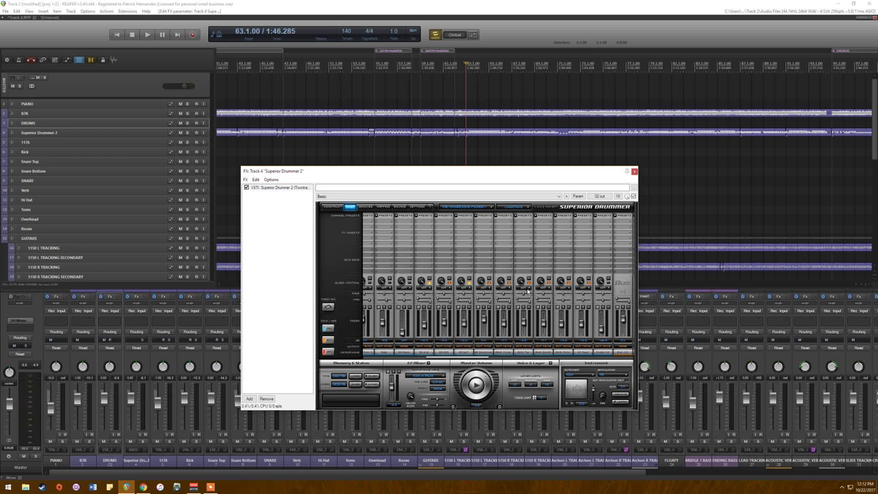
{"action": "mouse_move", "coordinate": [526, 290]}
Step: Check the individual bleed settings of three neighbouring Superior Drummer mixer channels, return to the Construct view and close the effects window
{"action": "left_click", "coordinate": [489, 290]}
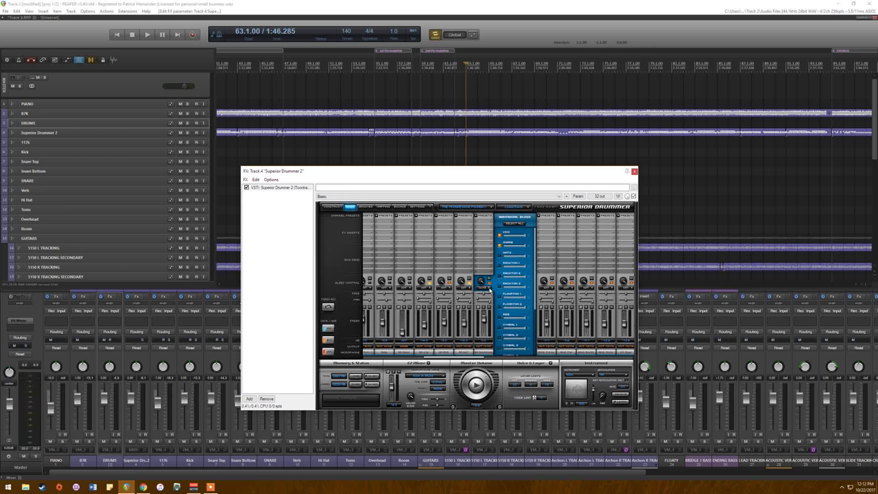
{"action": "left_click", "coordinate": [489, 290]}
{"action": "left_click", "coordinate": [505, 291]}
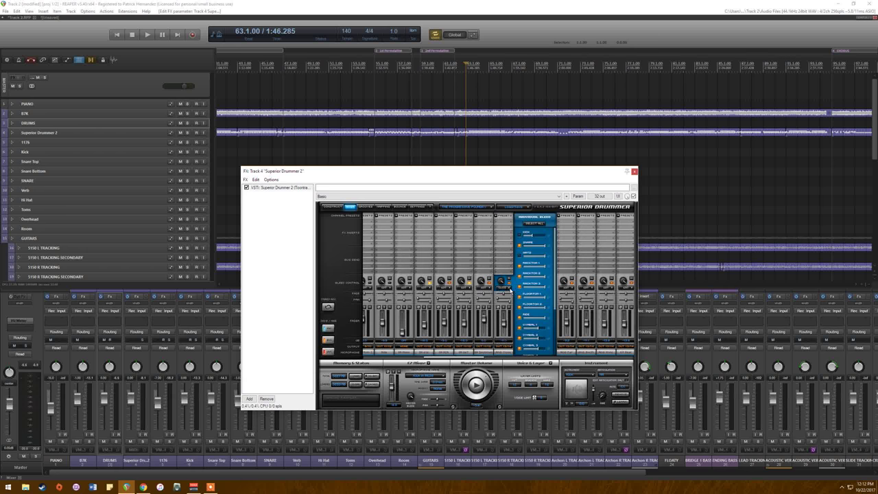
{"action": "left_click", "coordinate": [508, 291]}
{"action": "left_click", "coordinate": [524, 290]}
{"action": "left_click", "coordinate": [525, 290]}
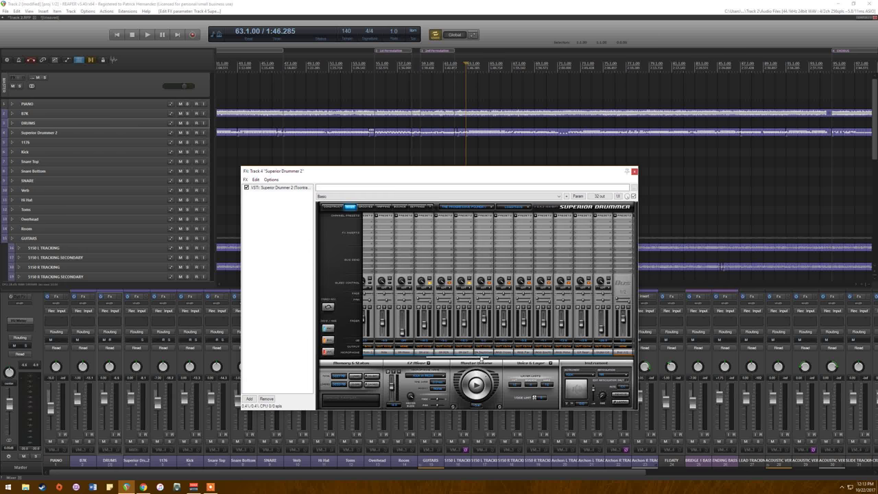
{"action": "left_click", "coordinate": [332, 207]}
{"action": "left_click", "coordinate": [634, 171]}
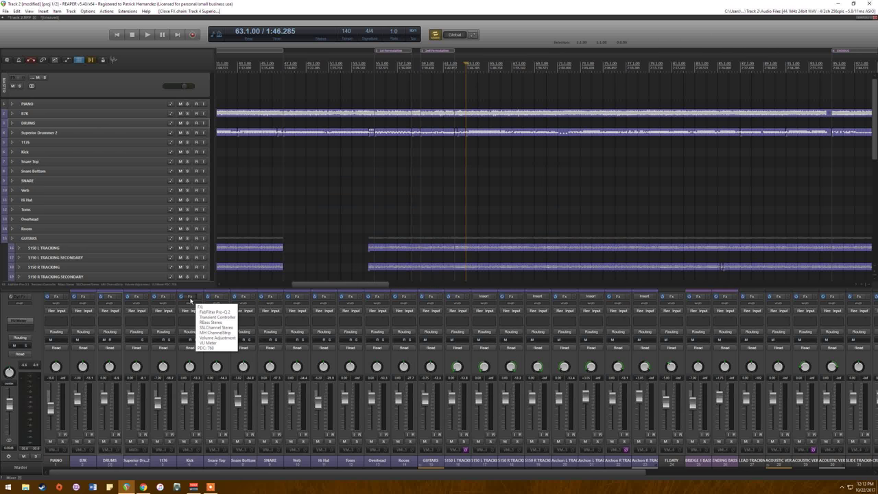
Step: Open the Kick track's effects chain, solo the Kick and audition it briefly from bar 63
{"action": "left_click", "coordinate": [190, 299]}
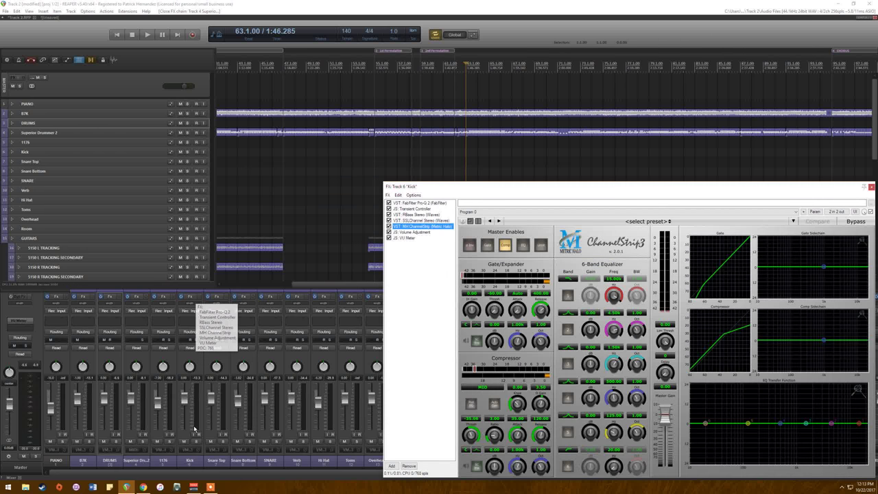
{"action": "left_click", "coordinate": [194, 445]}
{"action": "key", "text": "space"}
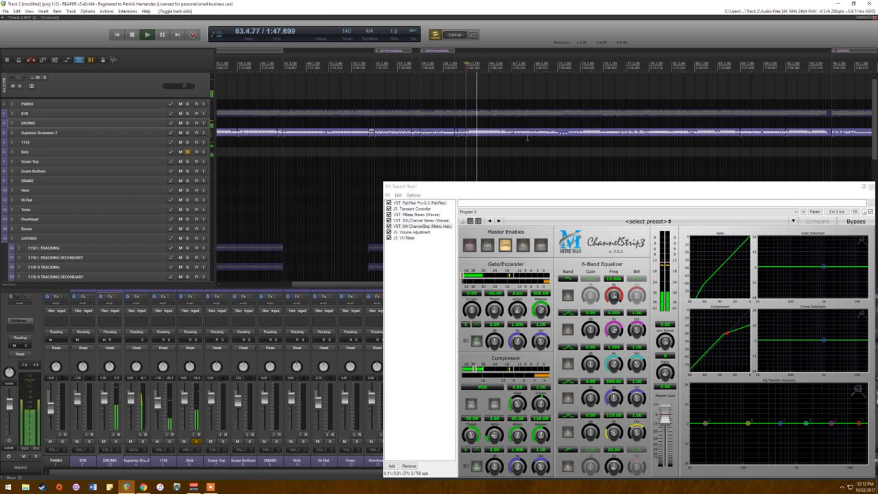
{"action": "key", "text": "space"}
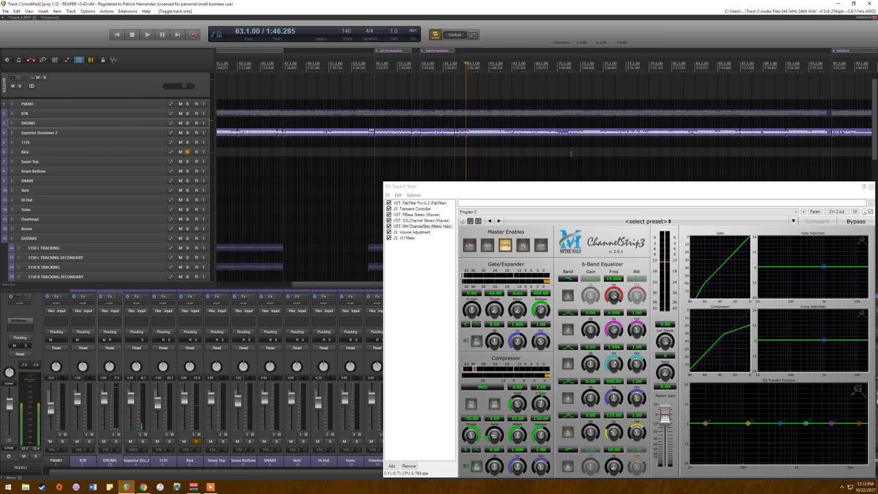
Step: Reposition the Kick effects window and review its FabFilter Pro-Q 2 and Transient Controller settings
{"action": "left_click_drag", "start_coordinate": [572, 190], "coordinate": [551, 154]}
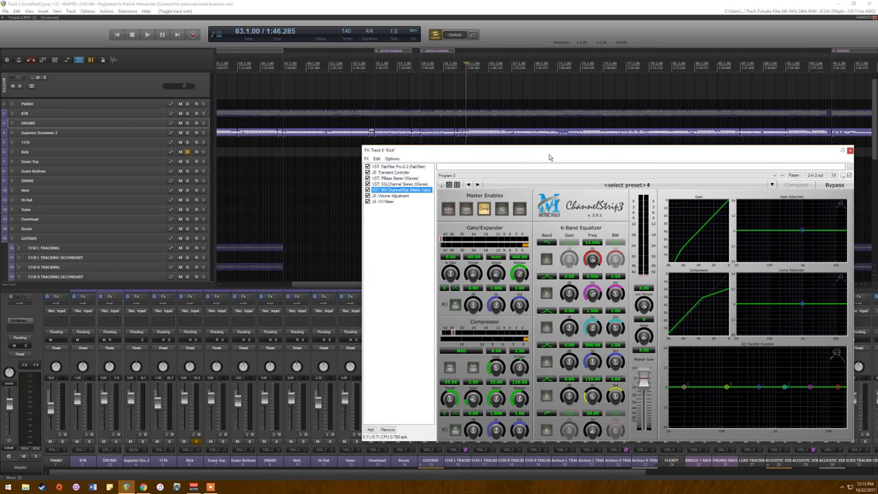
{"action": "left_click", "coordinate": [411, 166]}
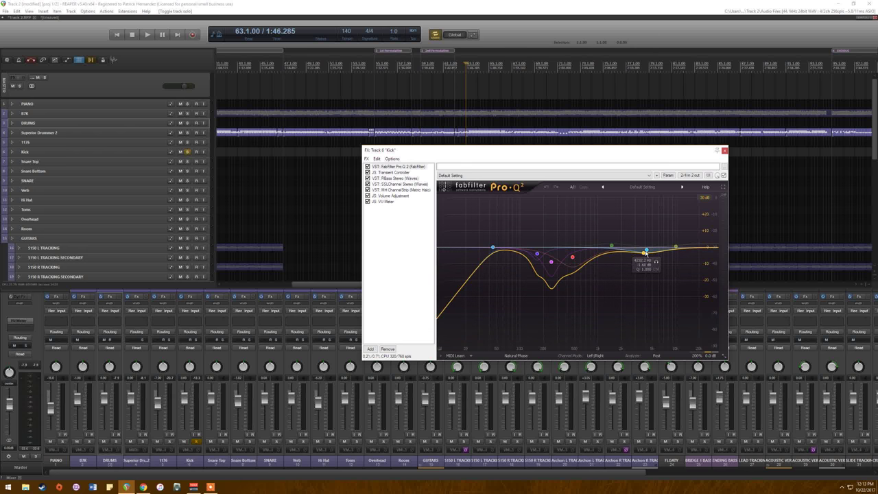
{"action": "left_click", "coordinate": [401, 172]}
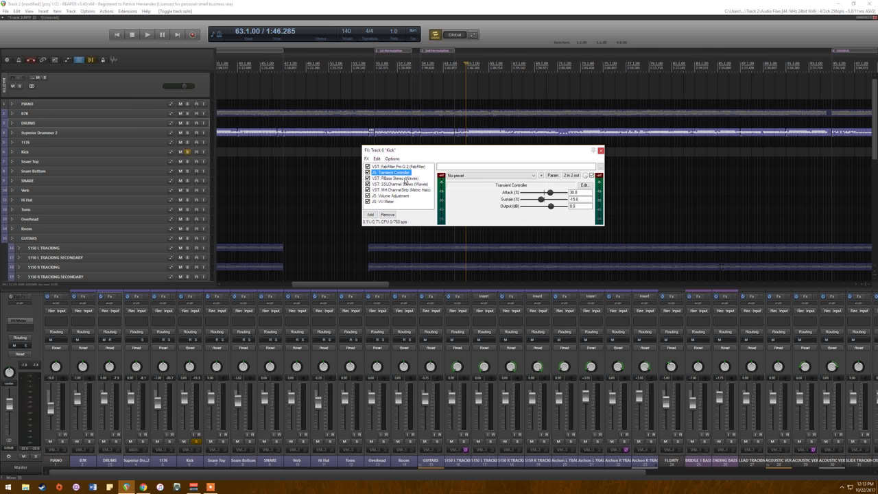
Step: Review the Kick chain's RBass, SSLChannel and MH ChannelStrip settings one after another
{"action": "left_click", "coordinate": [405, 178]}
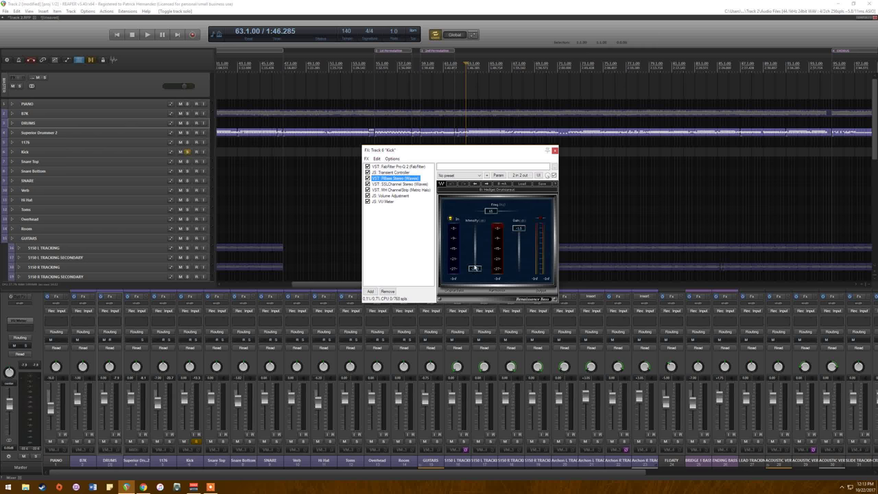
{"action": "left_click", "coordinate": [401, 184]}
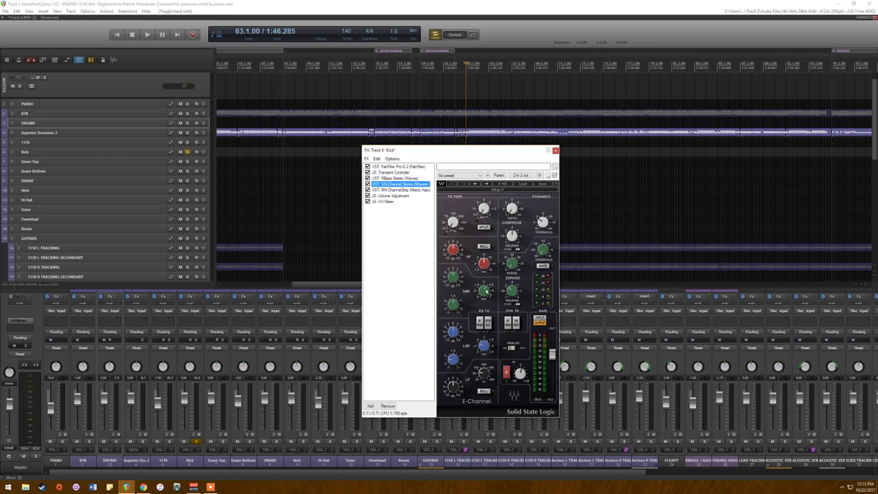
{"action": "left_click", "coordinate": [395, 190]}
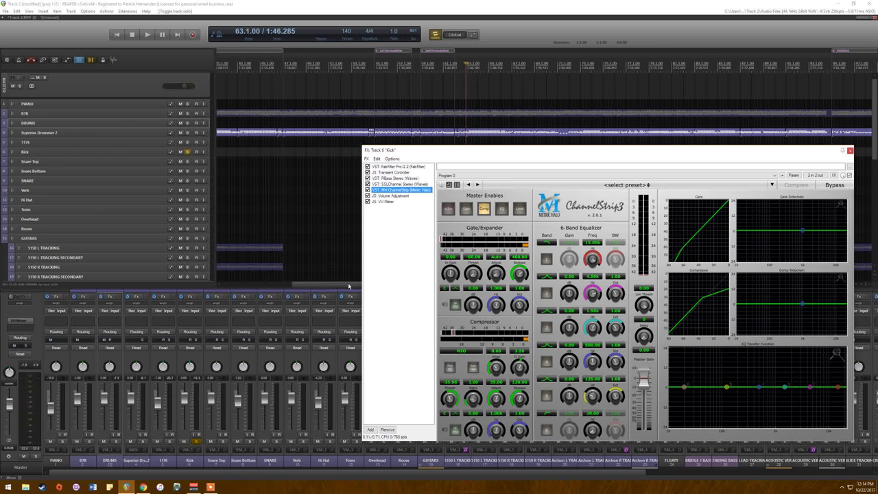
Step: Bypass the Volume Adjustment and VU Meter effects on the Kick and audition the soloed track from bar 63
{"action": "left_click", "coordinate": [367, 201]}
{"action": "left_click", "coordinate": [368, 195]}
{"action": "left_click", "coordinate": [368, 190]}
{"action": "left_click", "coordinate": [368, 191]}
{"action": "key", "text": "space"}
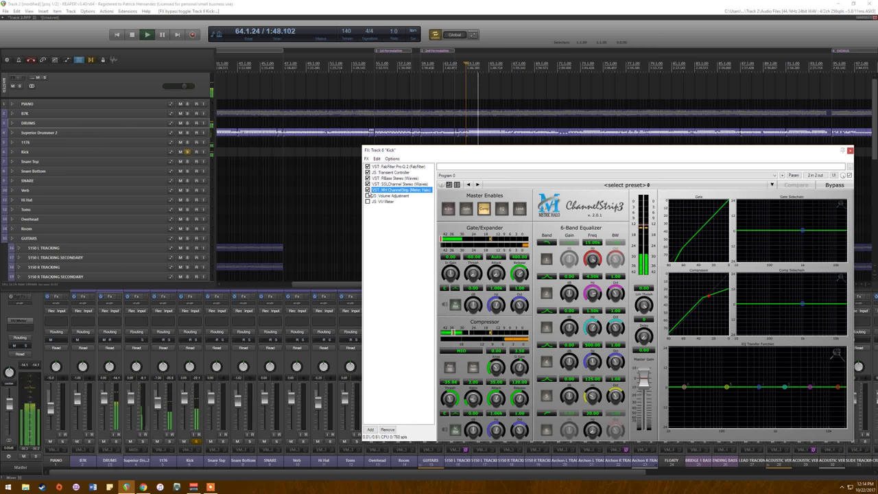
{"action": "key", "text": "space"}
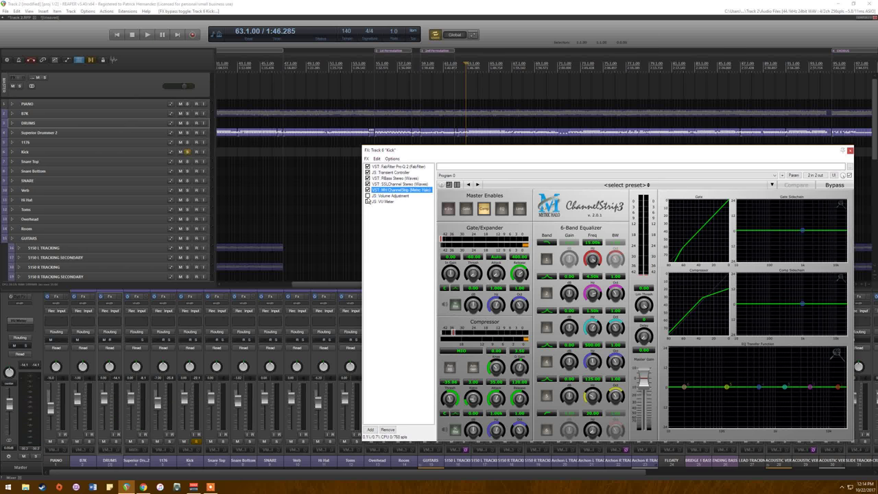
Step: Toggle the bypass state of the Kick chain's last effects, close its effects window and unsolo the Kick
{"action": "left_click", "coordinate": [368, 201]}
{"action": "left_click", "coordinate": [367, 201]}
{"action": "left_click", "coordinate": [367, 201]}
{"action": "left_click", "coordinate": [850, 149]}
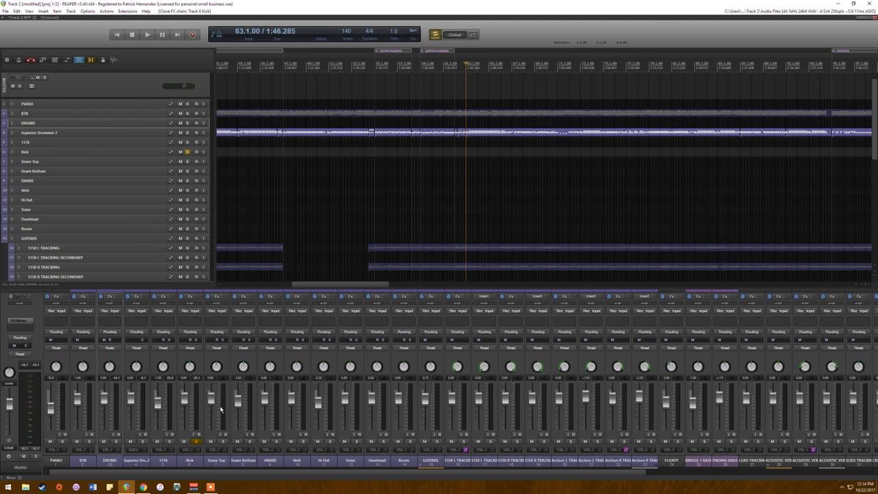
{"action": "left_click", "coordinate": [196, 442]}
Step: Review the Snare Top's C4 multiband settings, solo the track and play it briefly with C4 bypassed
{"action": "left_click", "coordinate": [218, 297]}
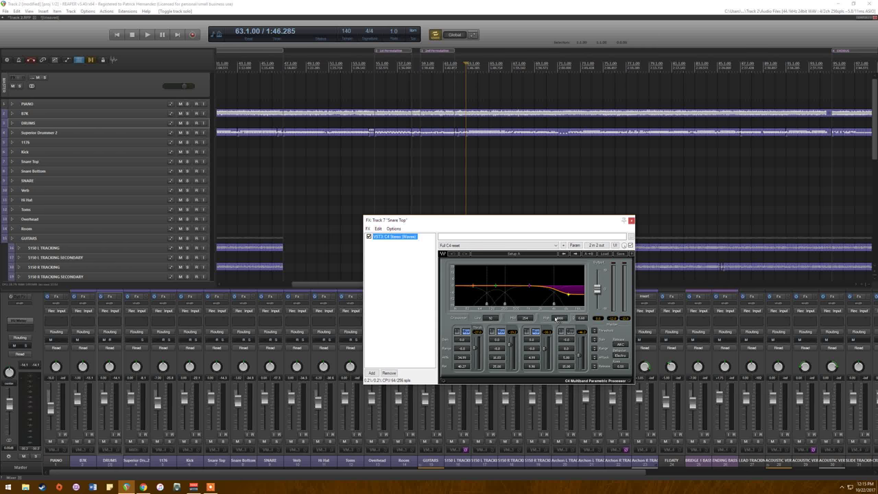
{"action": "left_click", "coordinate": [226, 442]}
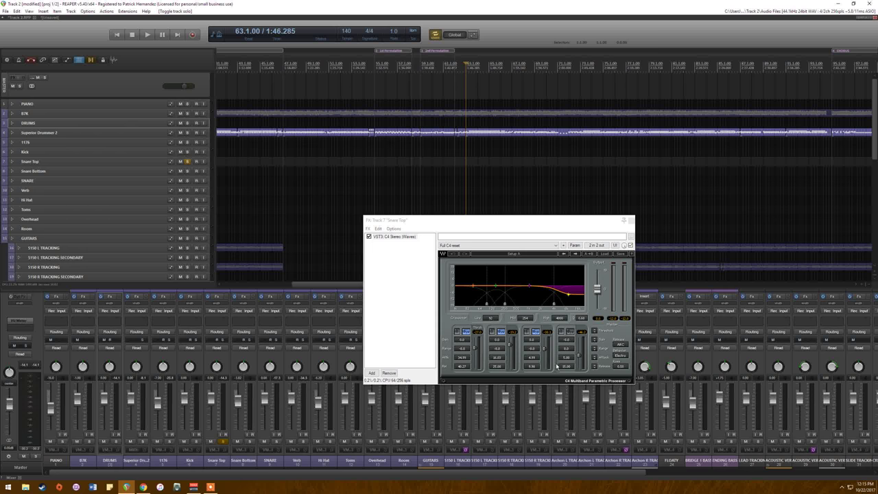
{"action": "left_click", "coordinate": [369, 237]}
{"action": "key", "text": "space"}
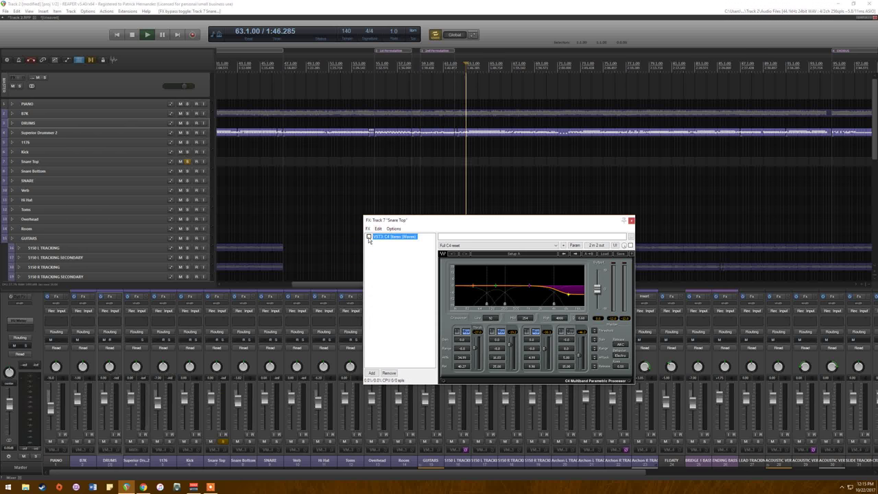
{"action": "key", "text": "space"}
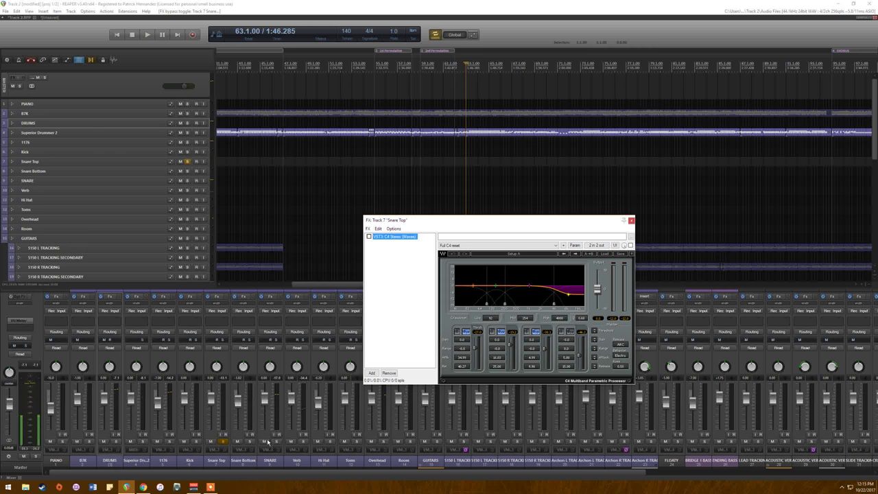
Step: Mute the Verb track and audition the Snare Top from bar 63, switching C4 back on during playback
{"action": "left_click", "coordinate": [291, 442]}
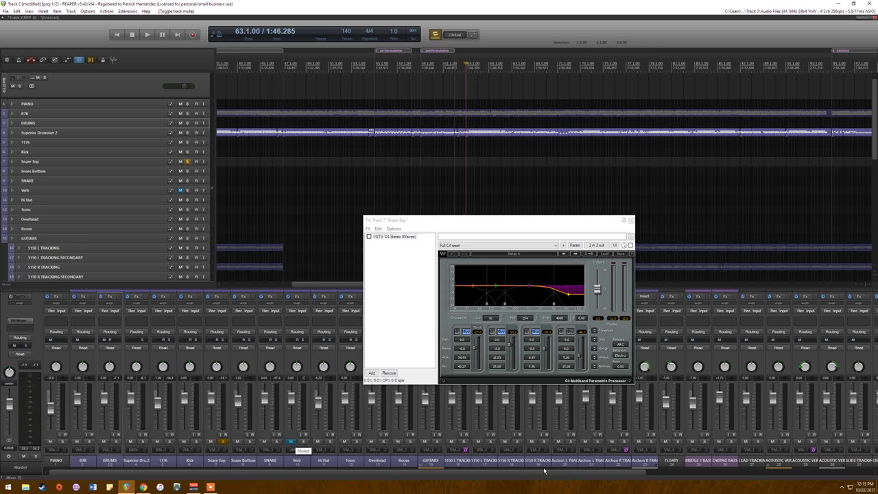
{"action": "key", "text": "space"}
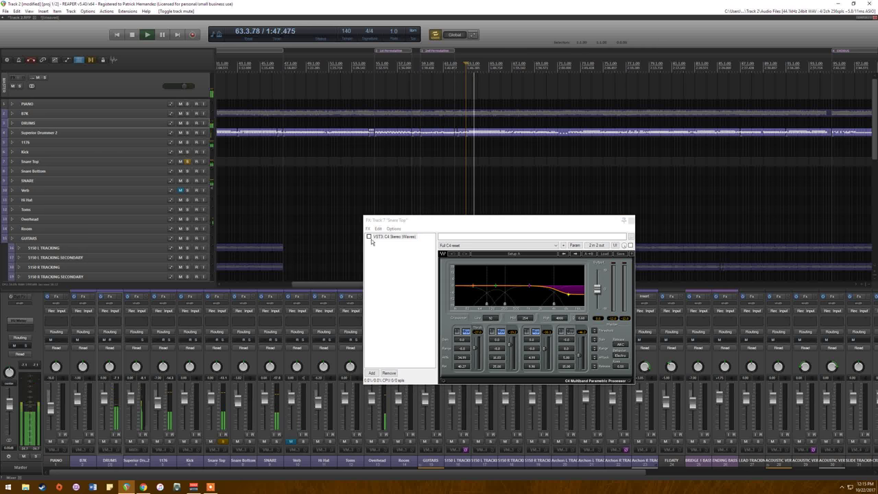
{"action": "left_click", "coordinate": [369, 237]}
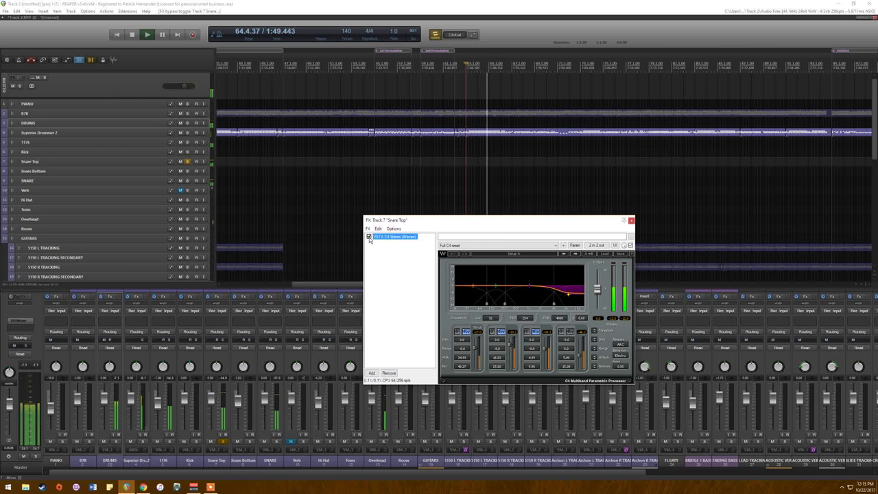
{"action": "key", "text": "space"}
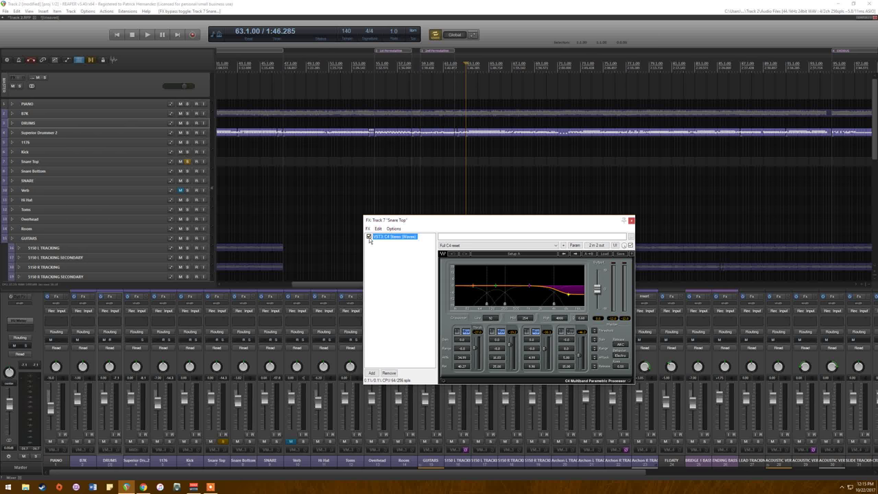
Step: Move the solo to Snare Bottom, review its FabFilter Pro-Q 2 curve, close both snare effects windows and unsolo it
{"action": "left_click", "coordinate": [223, 447]}
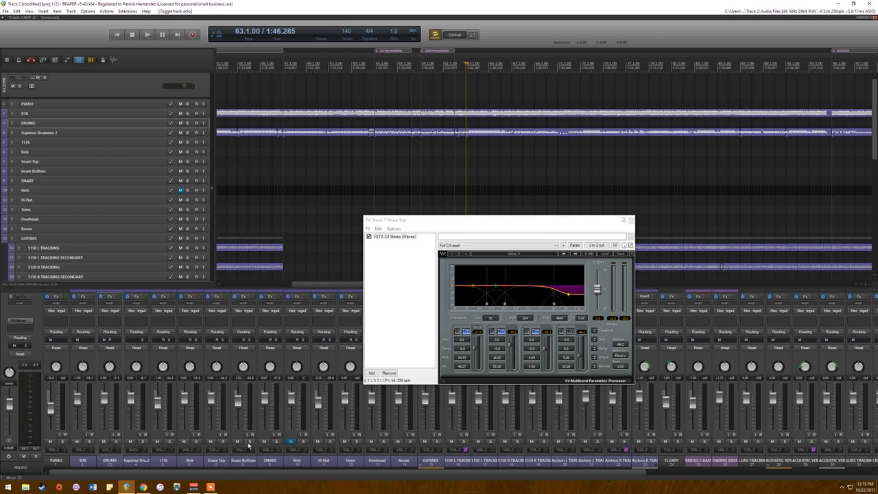
{"action": "left_click", "coordinate": [250, 446]}
{"action": "left_click", "coordinate": [244, 297]}
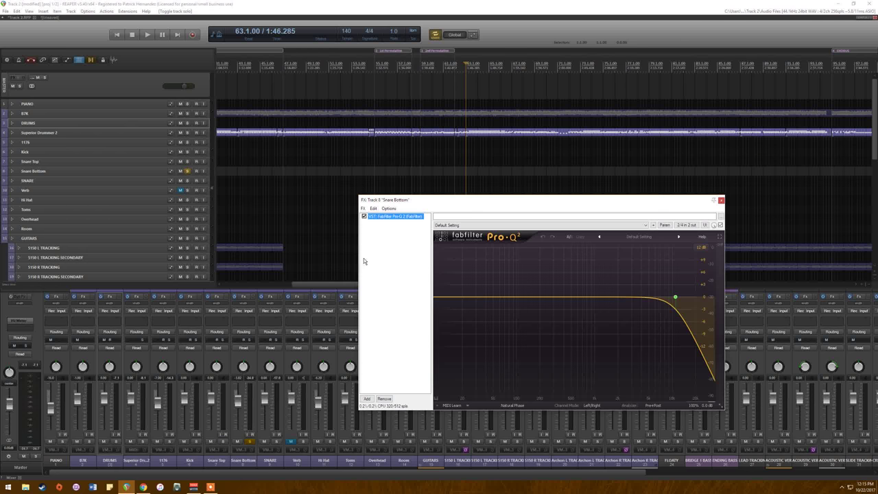
{"action": "left_click_drag", "start_coordinate": [532, 200], "coordinate": [491, 242]}
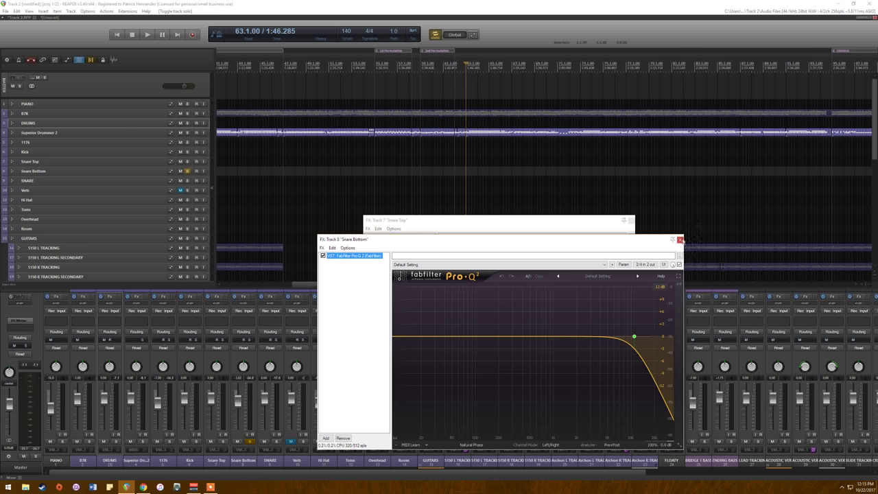
{"action": "left_click", "coordinate": [679, 238]}
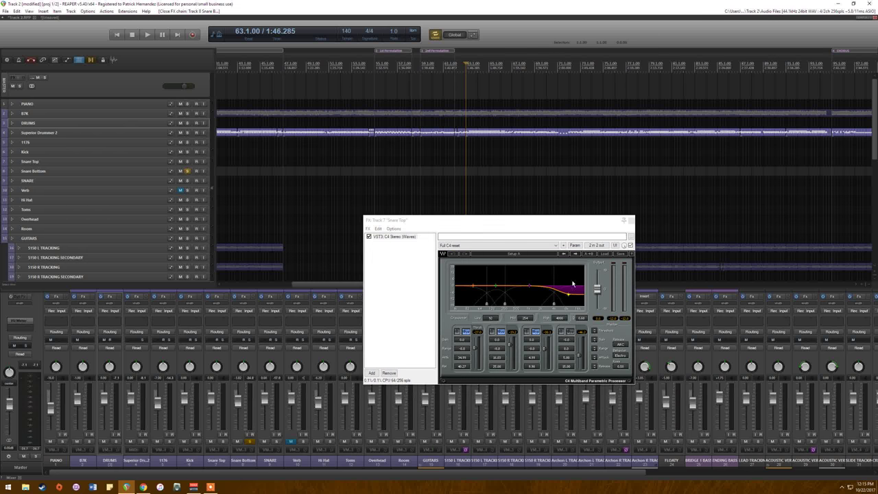
{"action": "left_click", "coordinate": [630, 221]}
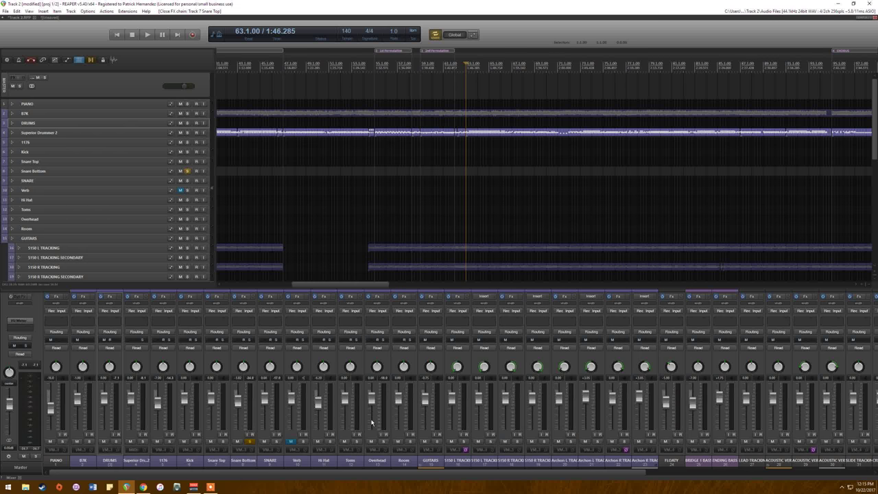
{"action": "left_click", "coordinate": [249, 441]}
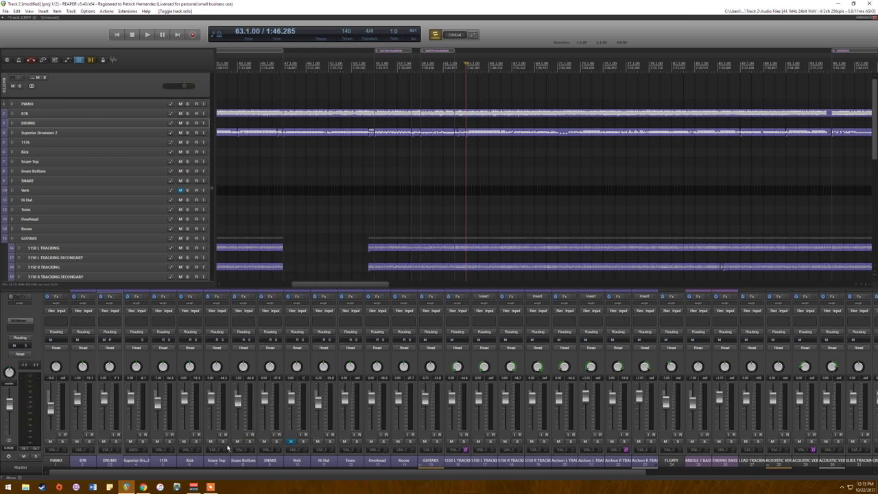
Step: Solo the SNARE bus, reopen the Snare Top effects and audition from bar 63 with C4 bypassed, re-enabling it during playback
{"action": "left_click", "coordinate": [275, 441]}
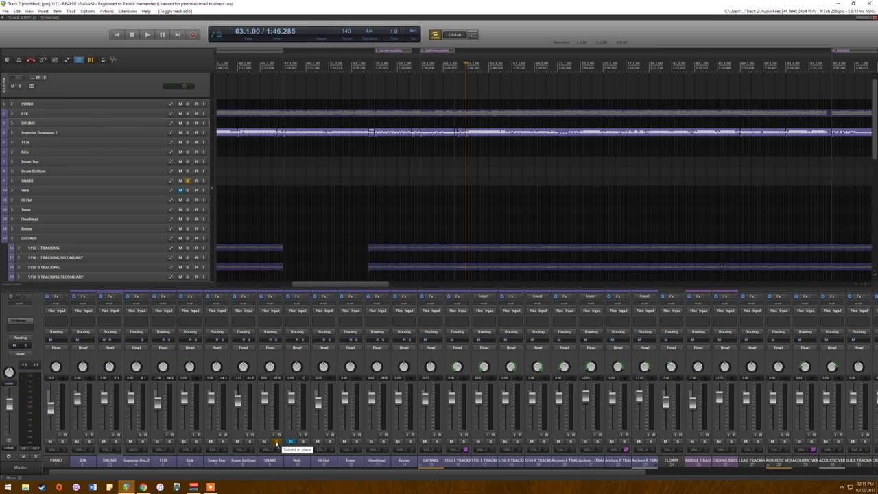
{"action": "left_click", "coordinate": [217, 296]}
{"action": "left_click_drag", "start_coordinate": [504, 222], "coordinate": [648, 215]}
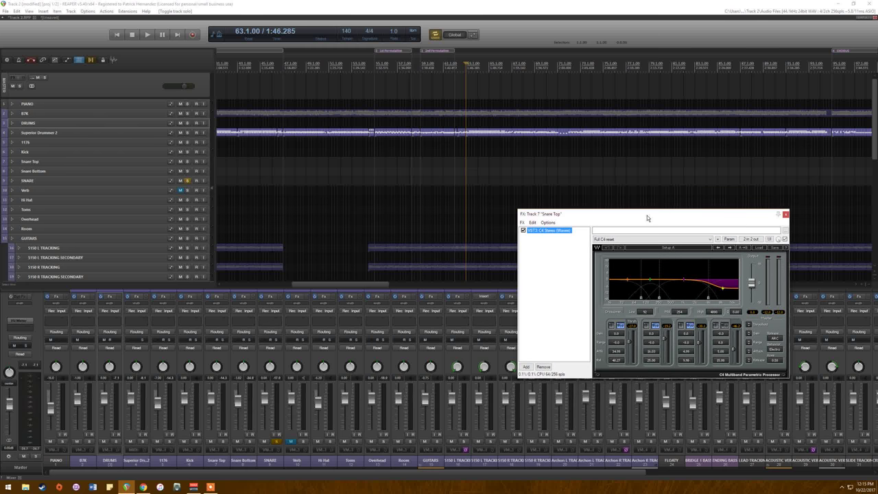
{"action": "left_click", "coordinate": [522, 231]}
{"action": "left_click", "coordinate": [523, 231]}
{"action": "key", "text": "space"}
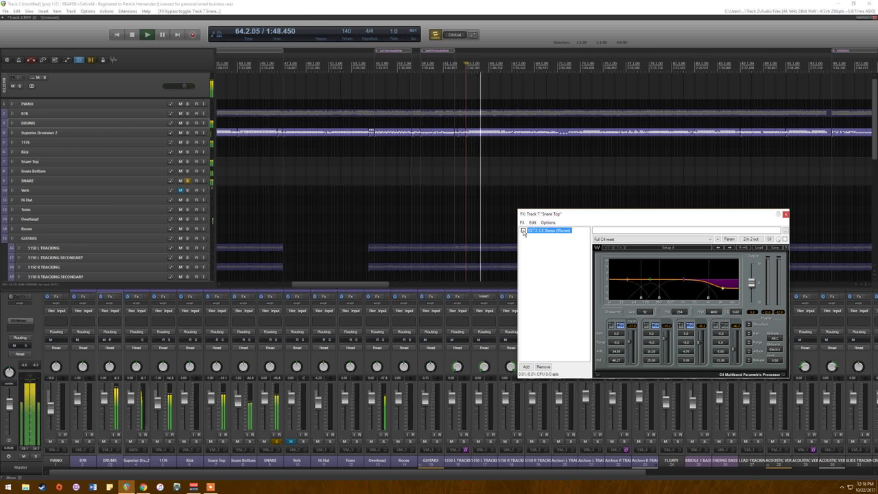
{"action": "left_click", "coordinate": [523, 232]}
{"action": "key", "text": "space"}
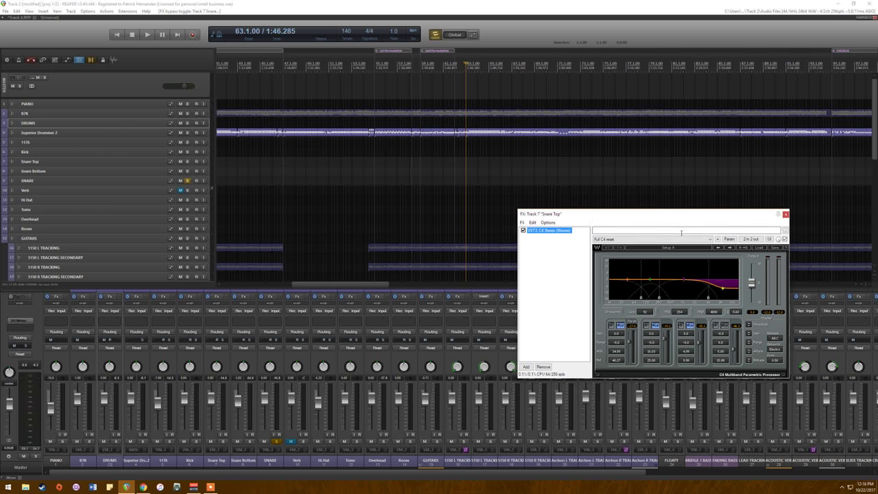
Step: Close the Snare Top effects window, unsolo the SNARE bus and unmute the Verb track
{"action": "left_click", "coordinate": [786, 215]}
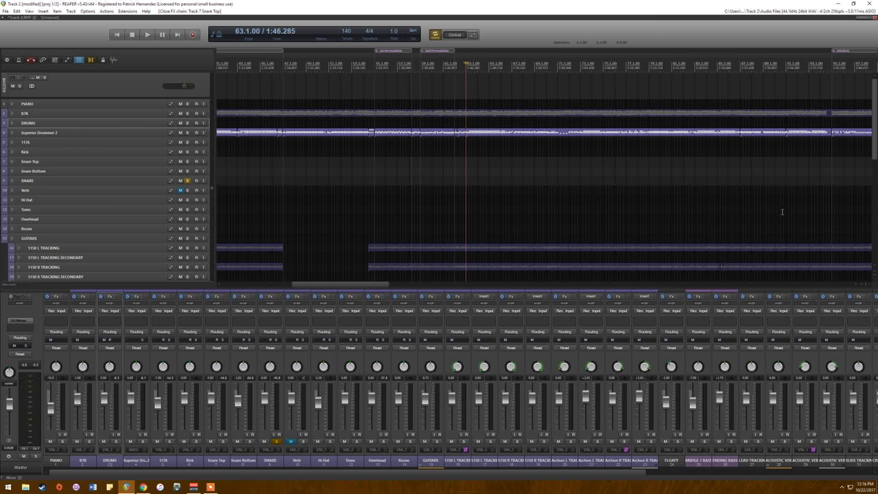
{"action": "left_click", "coordinate": [277, 441]}
{"action": "left_click", "coordinate": [291, 442]}
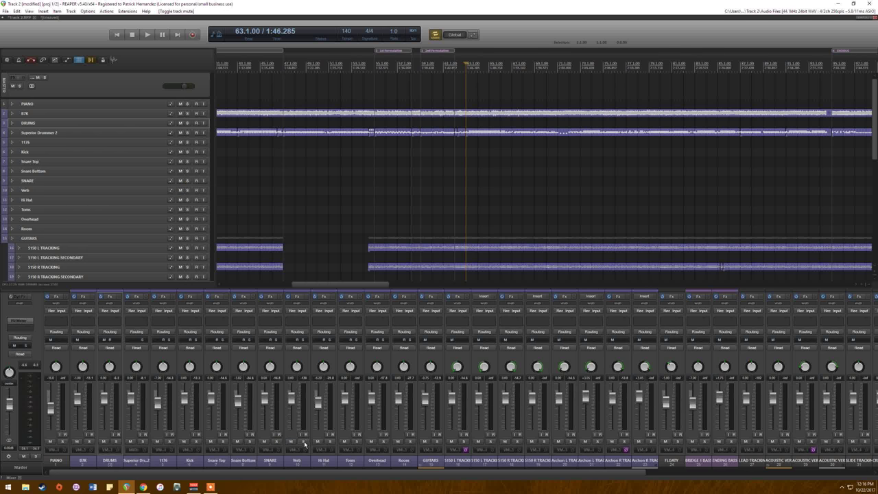
Step: Open the Verb track's effects chain and review its Pro-Q 2, ReaComp, Transient Controller and FG-Grey settings
{"action": "left_click", "coordinate": [297, 296]}
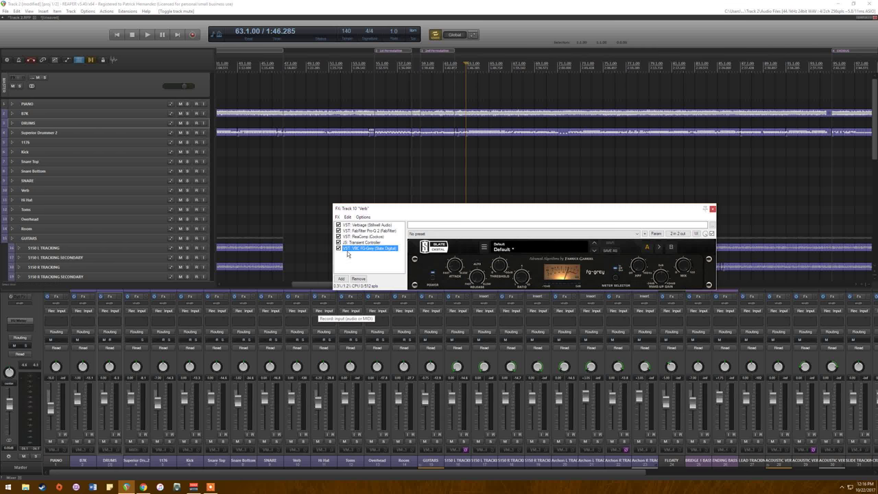
{"action": "left_click", "coordinate": [386, 231]}
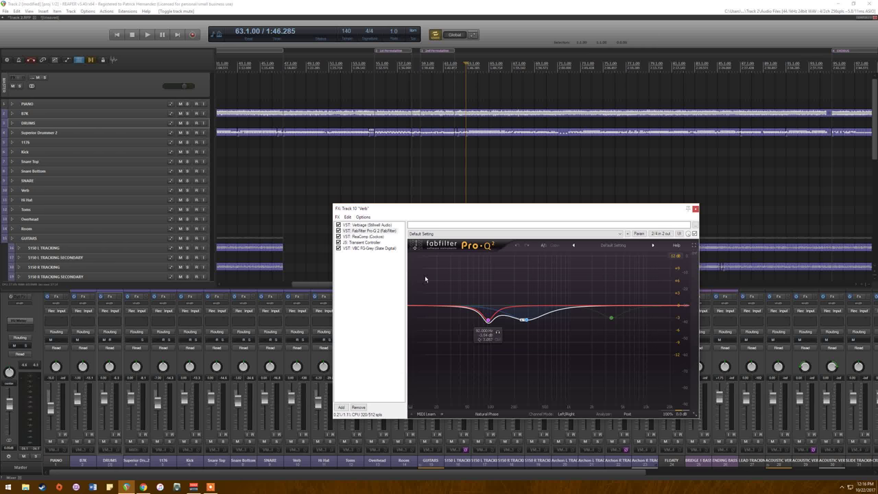
{"action": "left_click", "coordinate": [364, 236]}
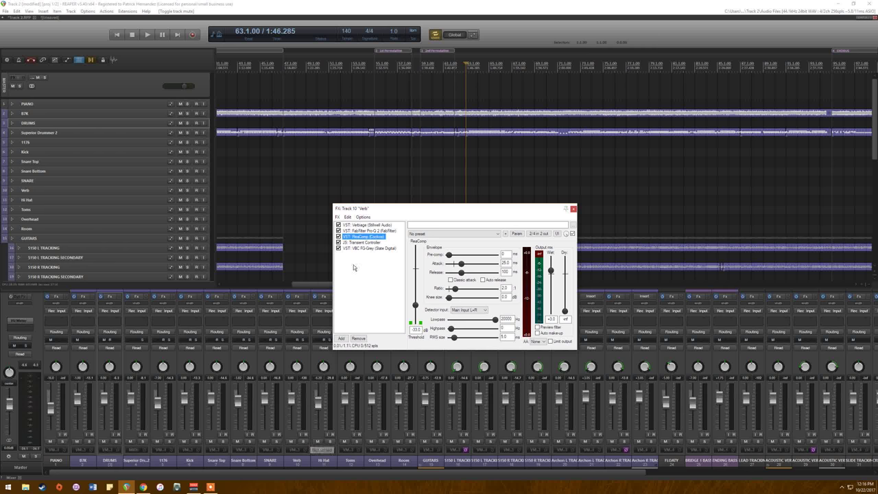
{"action": "left_click", "coordinate": [364, 242]}
{"action": "left_click", "coordinate": [368, 248]}
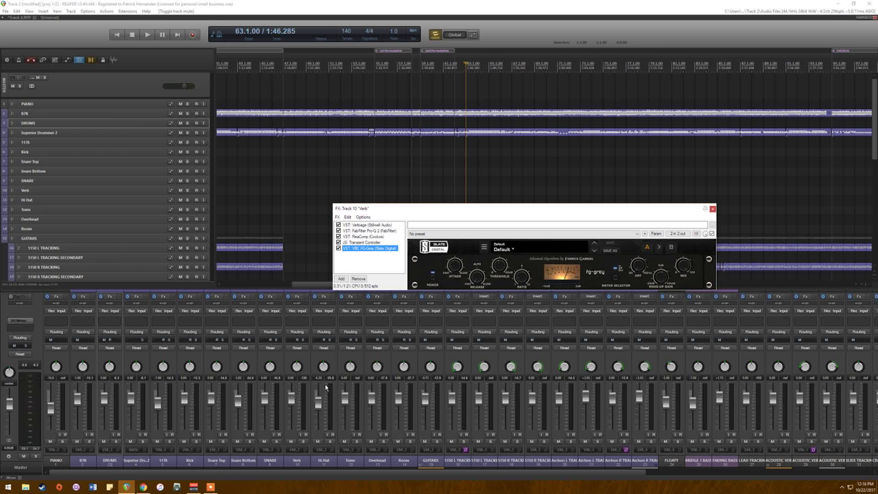
Step: Solo the Verb track, audition it briefly from bar 63, unsolo it and close its effects window
{"action": "left_click", "coordinate": [305, 443]}
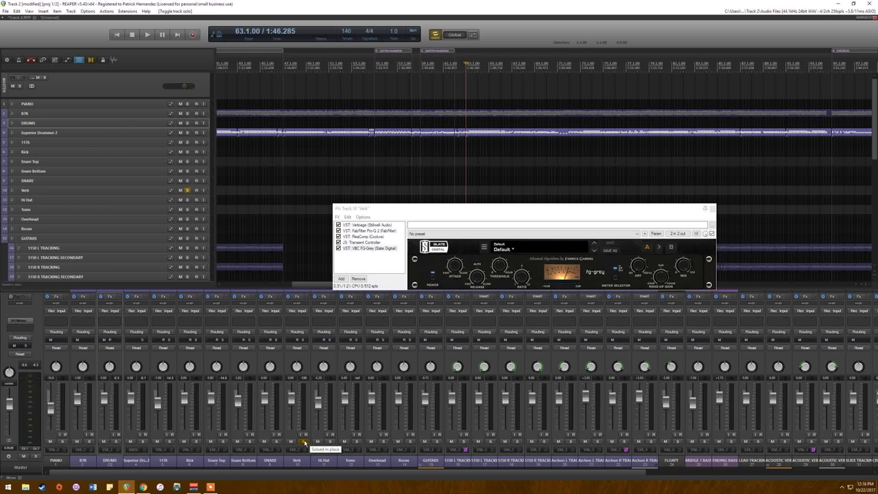
{"action": "key", "text": "space"}
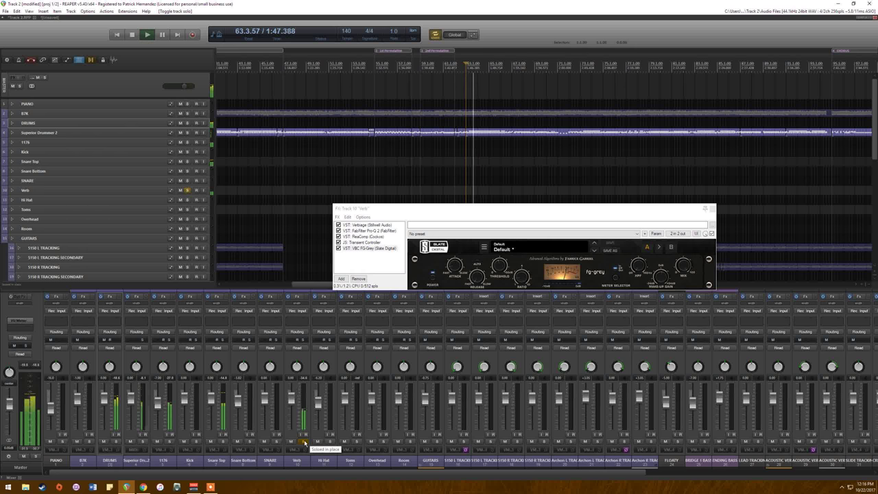
{"action": "key", "text": "space"}
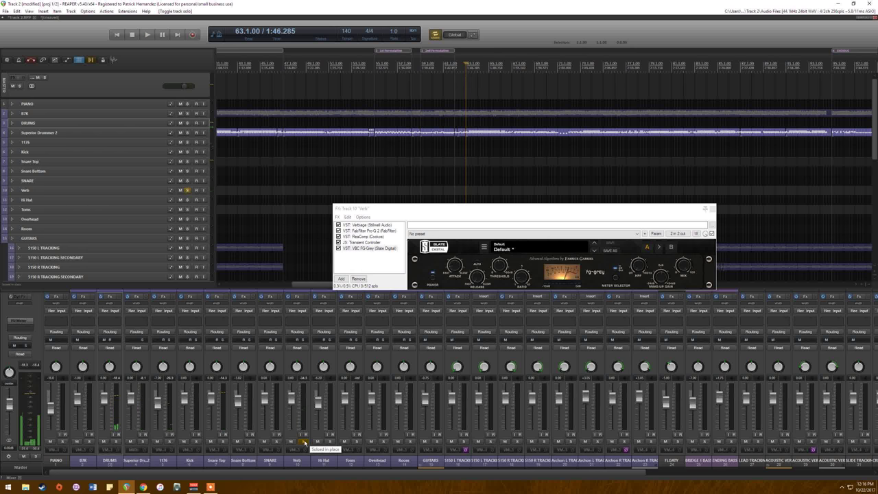
{"action": "left_click", "coordinate": [305, 442]}
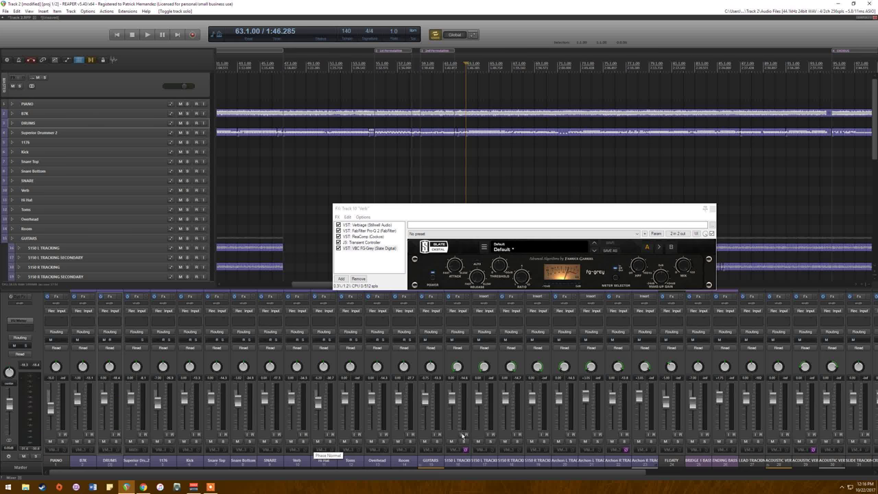
{"action": "left_click", "coordinate": [712, 208]}
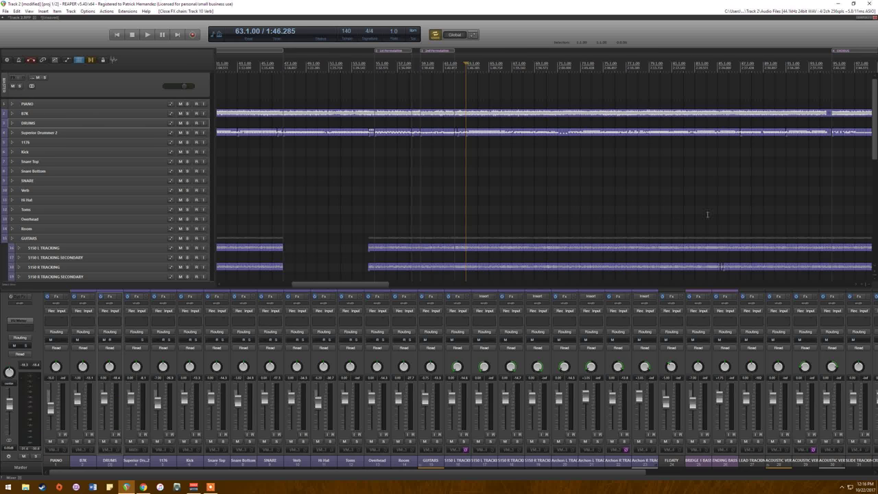
Step: Open the 1176 track's effects chain and review the FG-116 and Revival modules in Virtual Mix Rack
{"action": "left_click", "coordinate": [174, 363]}
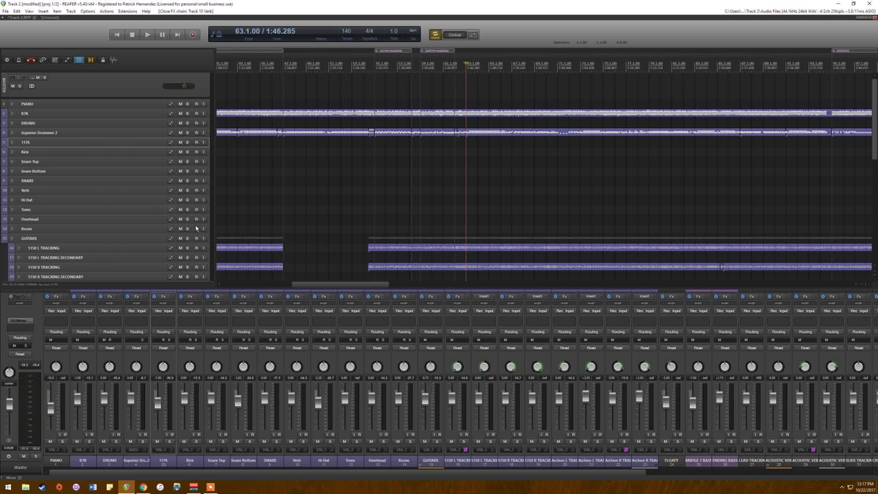
{"action": "left_click", "coordinate": [163, 296]}
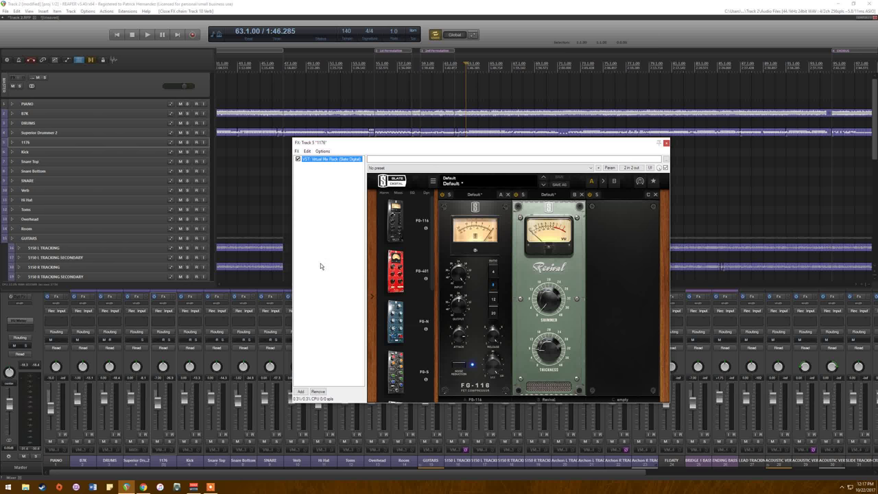
{"action": "left_click", "coordinate": [561, 269]}
{"action": "mouse_move", "coordinate": [569, 355]}
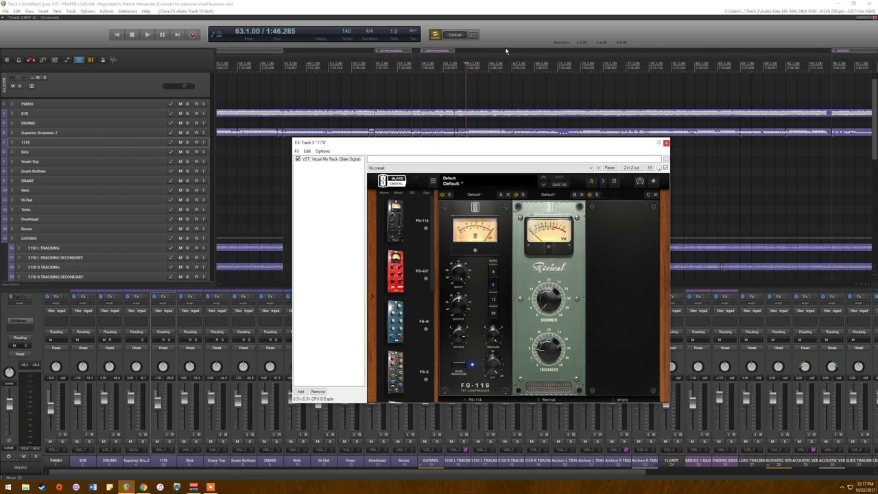
Step: Solo the 1176 track, audition it from bar 63 and close its effects window
{"action": "left_click", "coordinate": [169, 442]}
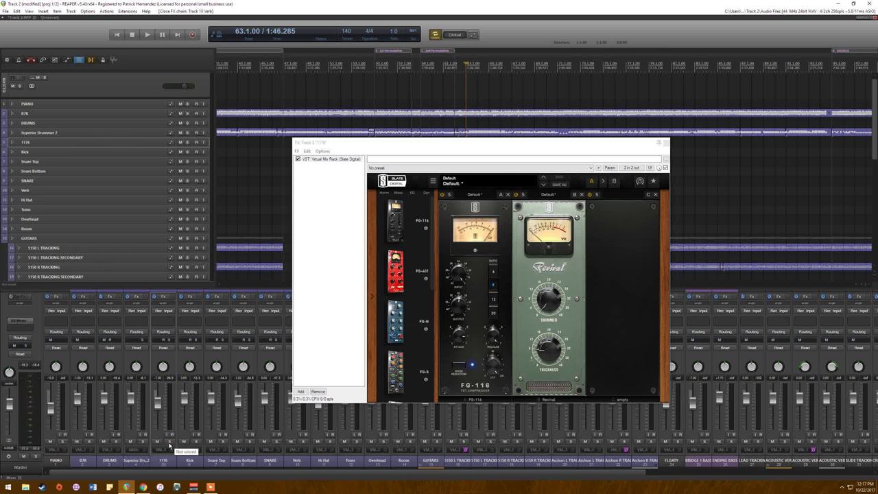
{"action": "key", "text": "space"}
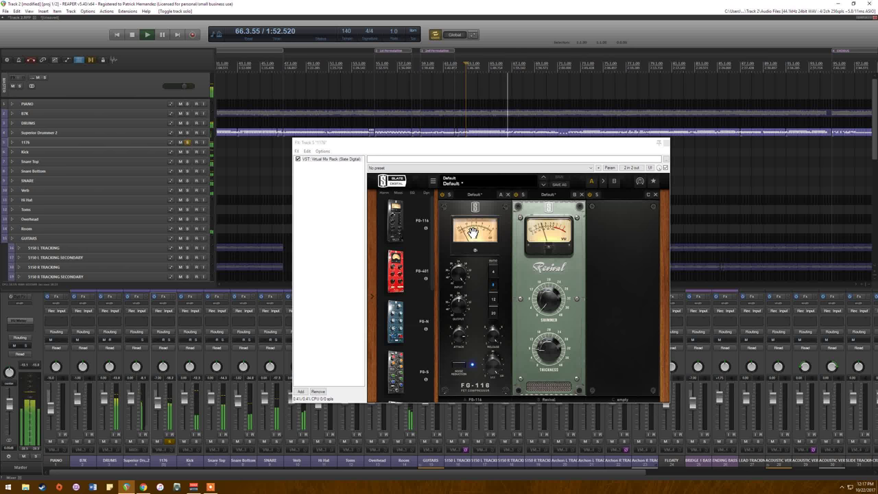
{"action": "key", "text": "space"}
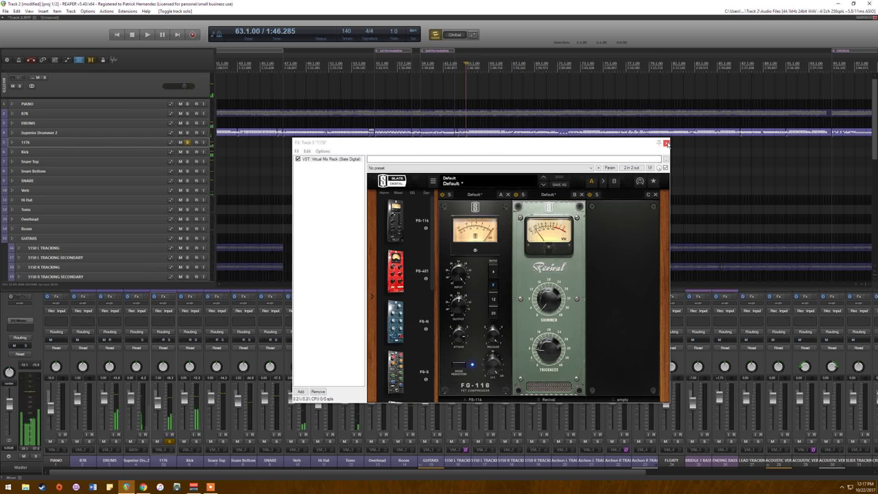
{"action": "key", "text": "Escape"}
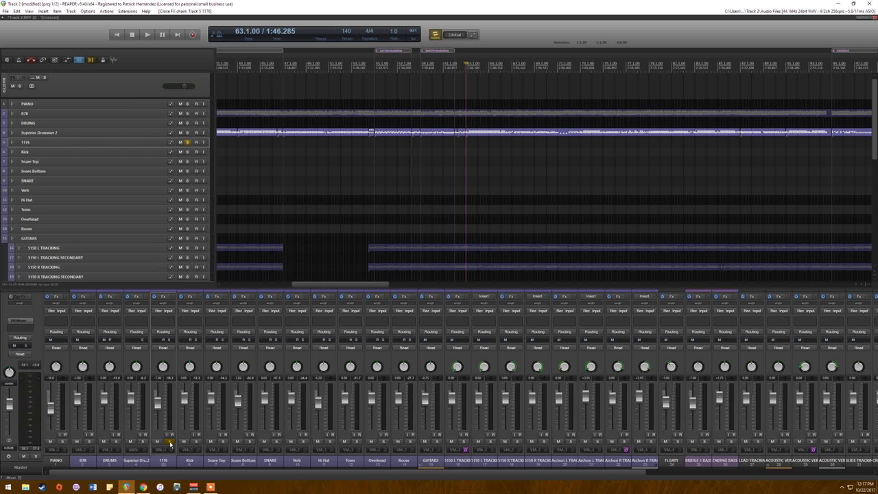
Step: Unsolo the 1176 track, review its sends and receives in the routing window and close that window
{"action": "left_click", "coordinate": [164, 332]}
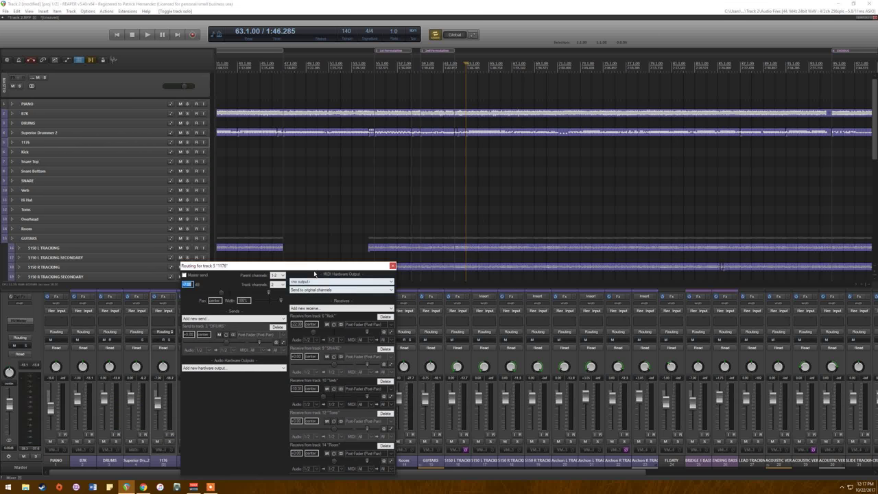
{"action": "left_click_drag", "start_coordinate": [314, 273], "coordinate": [416, 229]}
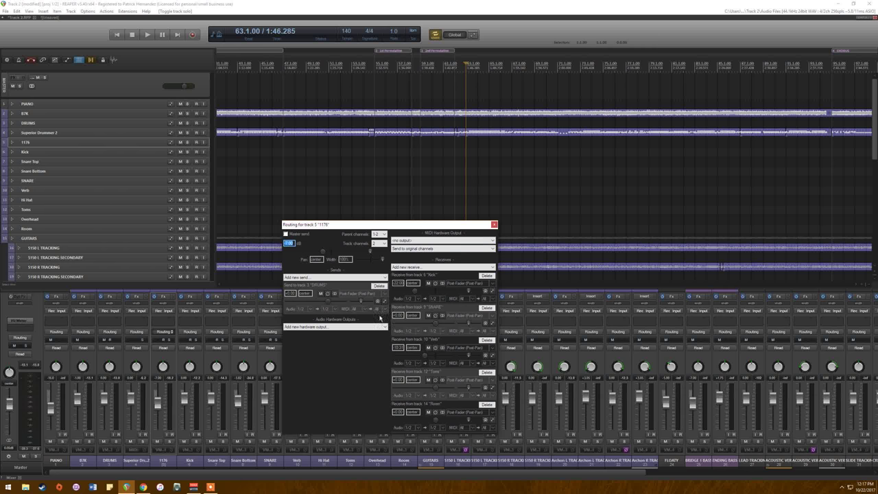
{"action": "left_click", "coordinate": [494, 224]}
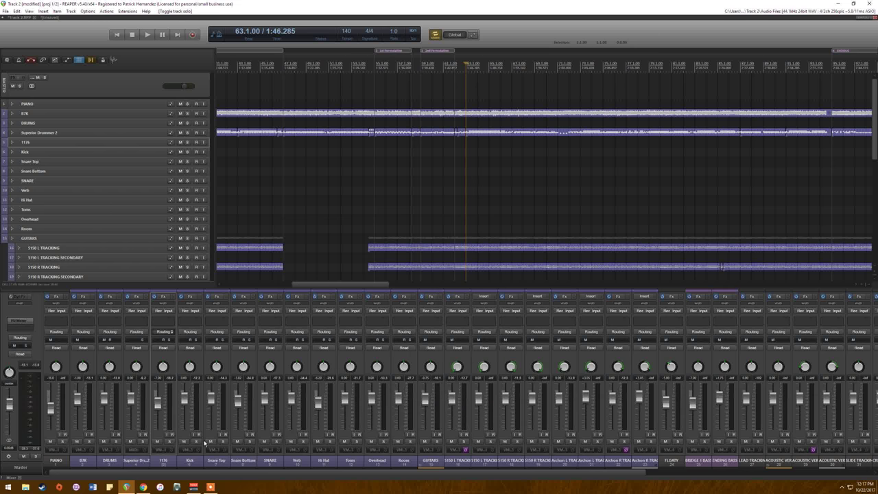
Step: Solo the DRUMS bus and audition from bar 63 with the 1176 track muted, unmuting it during playback, and unsolo DRUMS
{"action": "left_click", "coordinate": [116, 447]}
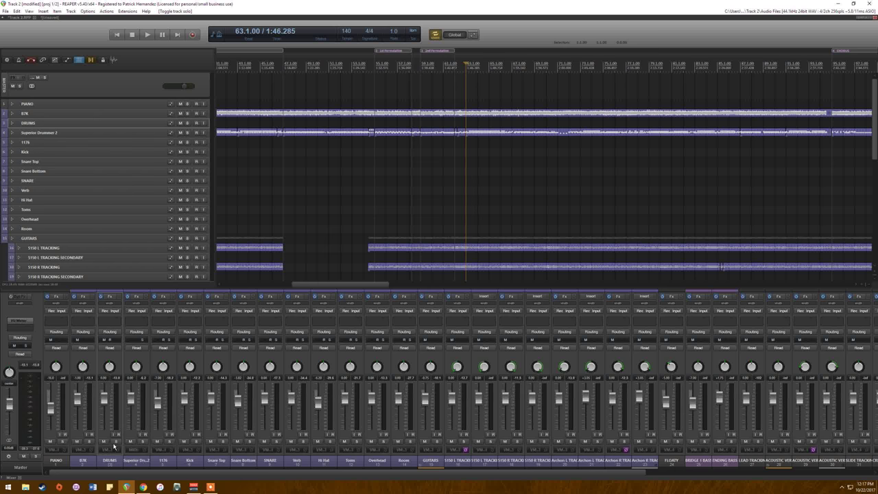
{"action": "left_click", "coordinate": [115, 442]}
{"action": "left_click", "coordinate": [158, 442]}
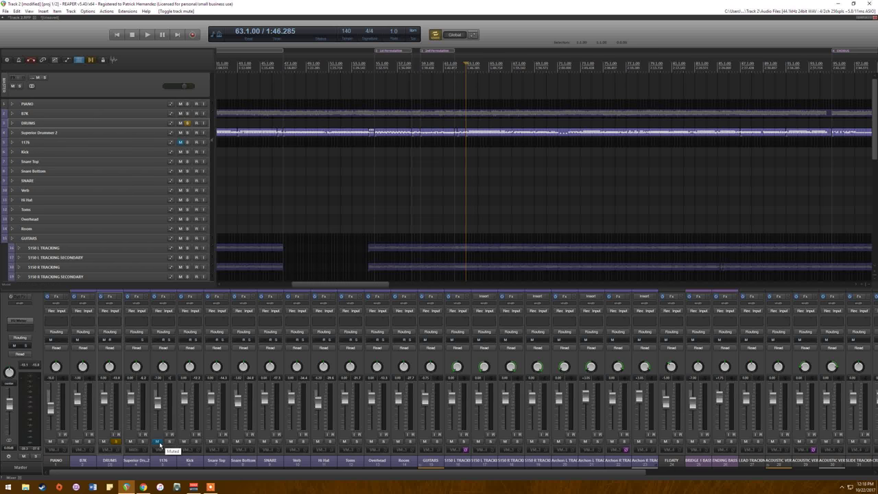
{"action": "key", "text": "space"}
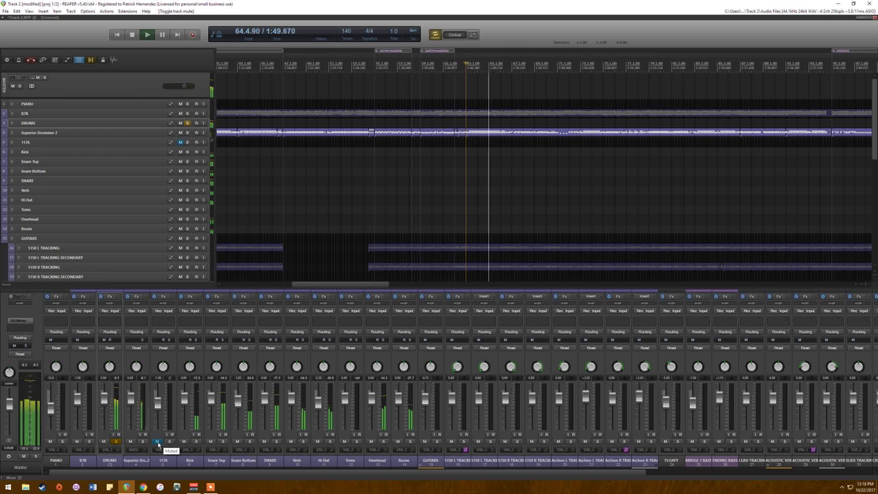
{"action": "left_click", "coordinate": [158, 442]}
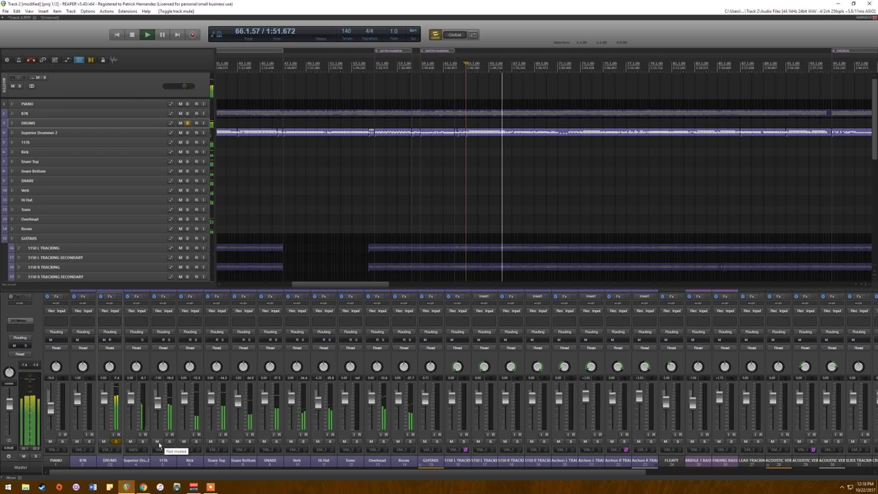
{"action": "key", "text": "space"}
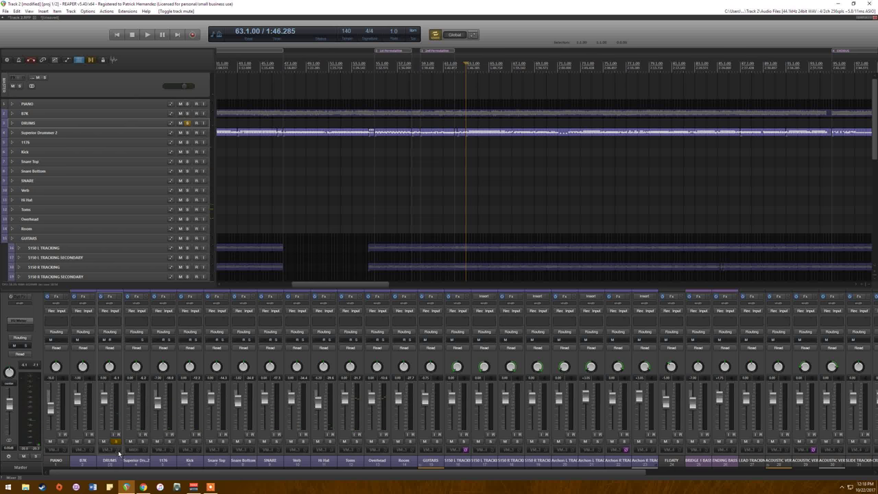
{"action": "left_click", "coordinate": [115, 443]}
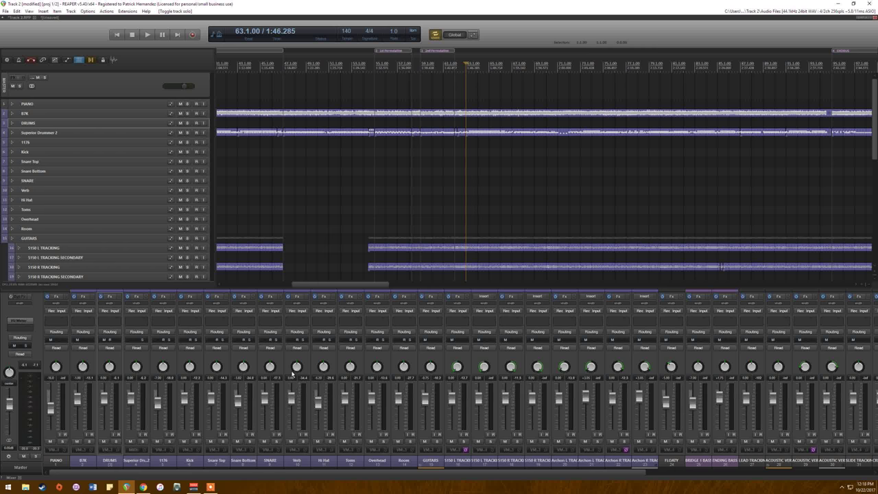
Step: Open the Hi Hat track's effects chain, review its Pro-Q 2 bands and ValhallaRoom settings, and close the window
{"action": "left_click", "coordinate": [330, 361]}
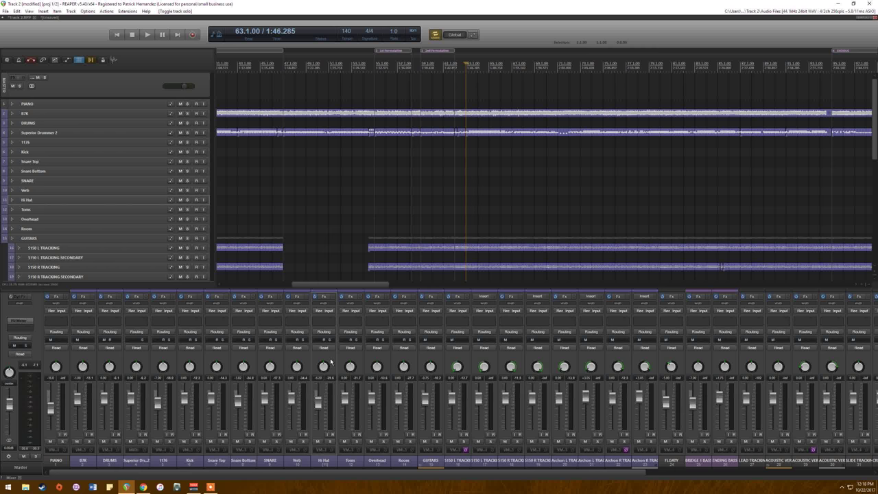
{"action": "left_click", "coordinate": [324, 296]}
{"action": "left_click", "coordinate": [332, 181]}
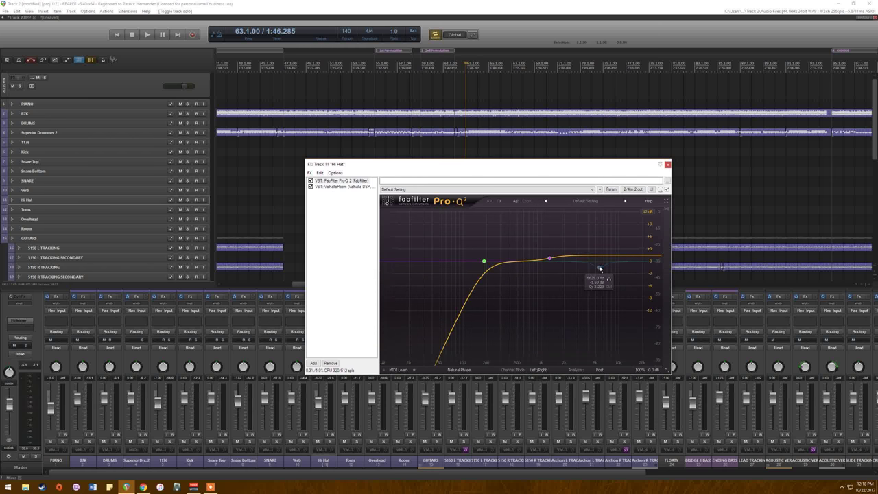
{"action": "left_click", "coordinate": [599, 268]}
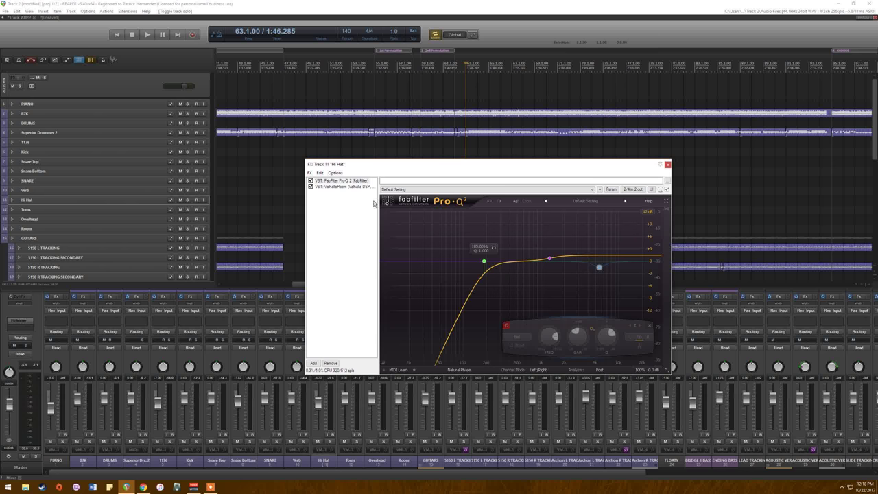
{"action": "left_click", "coordinate": [343, 185]}
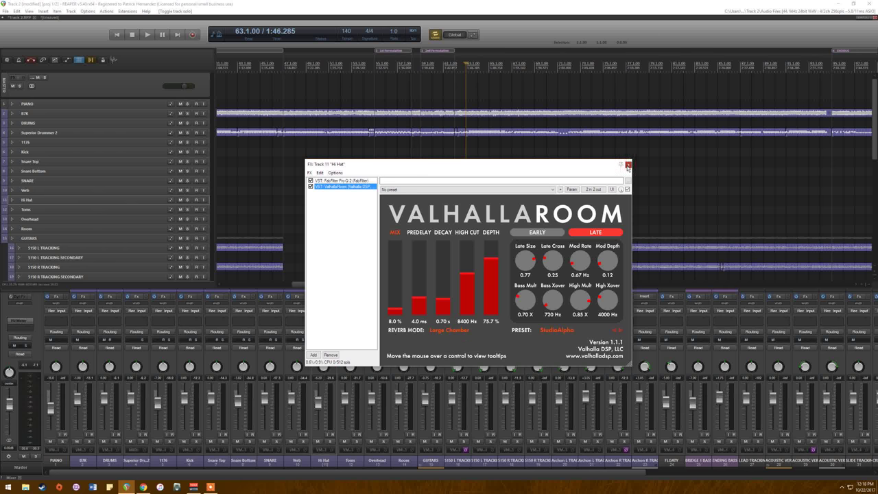
{"action": "left_click", "coordinate": [627, 165]}
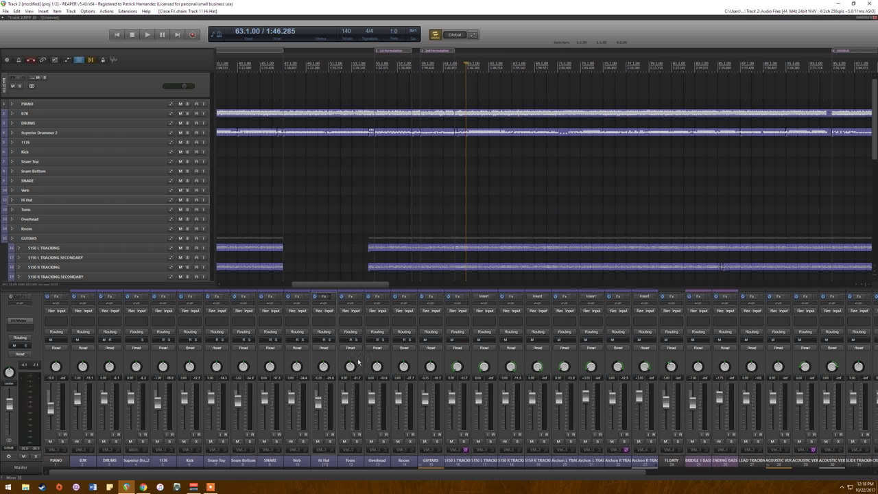
Step: Open the Toms track's effects chain, review its ReaGate, Pro-Q 2, MH ChannelStrip and StandardCLIP settings, and close the window
{"action": "left_click", "coordinate": [350, 296]}
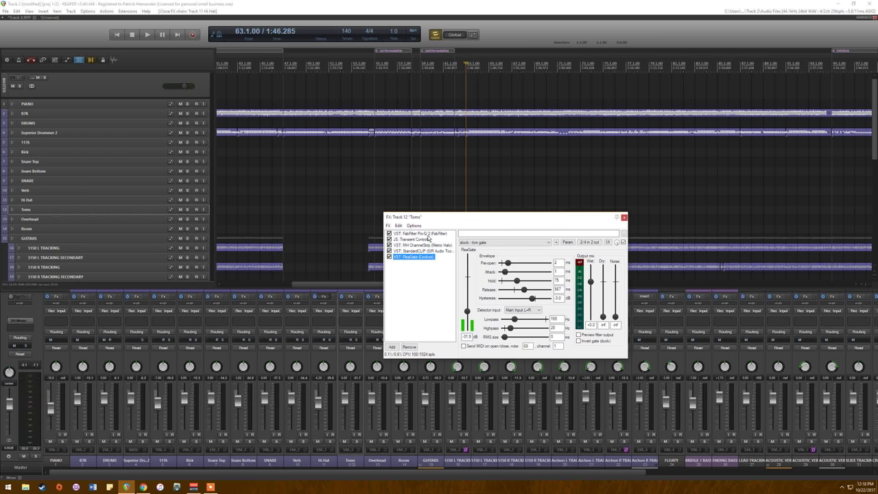
{"action": "left_click", "coordinate": [431, 233]}
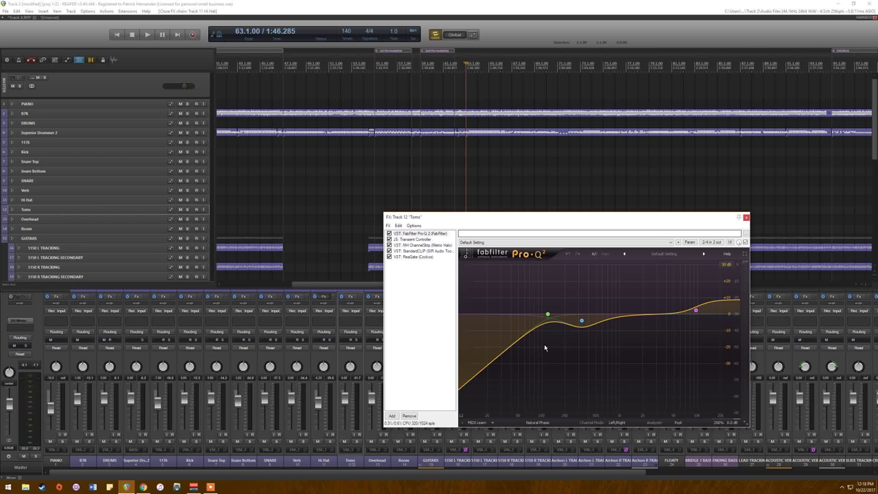
{"action": "mouse_move", "coordinate": [696, 308]}
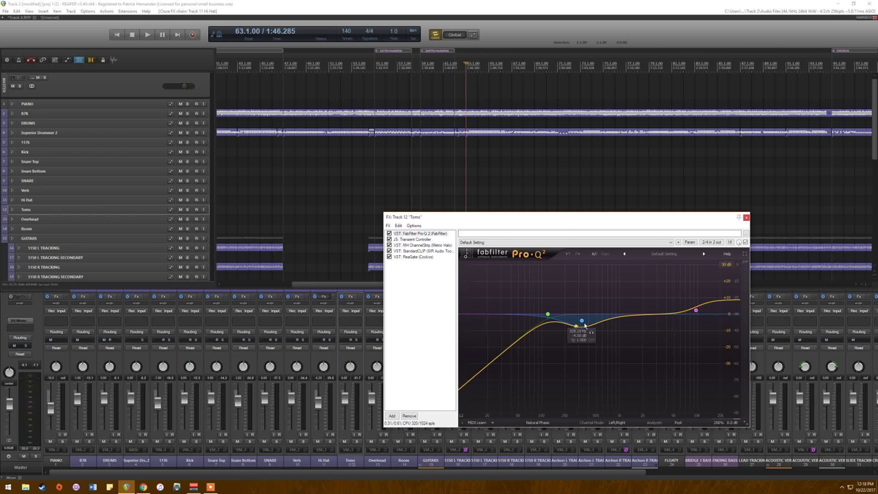
{"action": "left_click", "coordinate": [415, 245]}
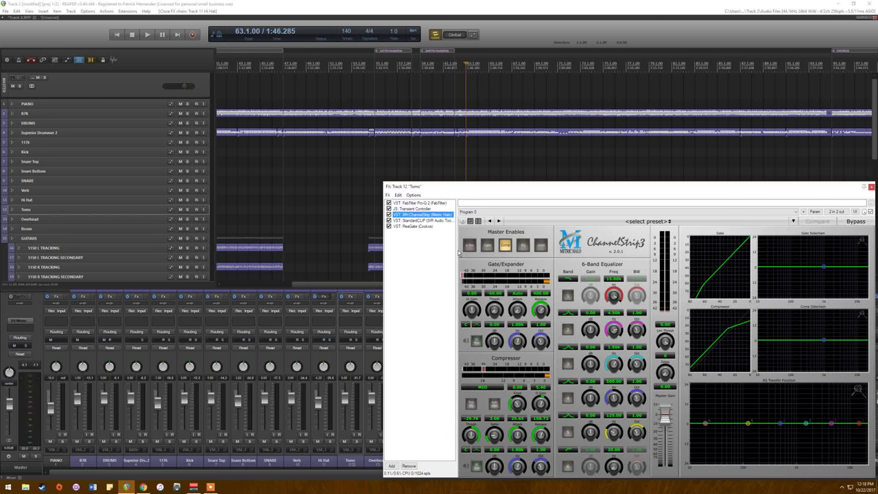
{"action": "left_click", "coordinate": [431, 221]}
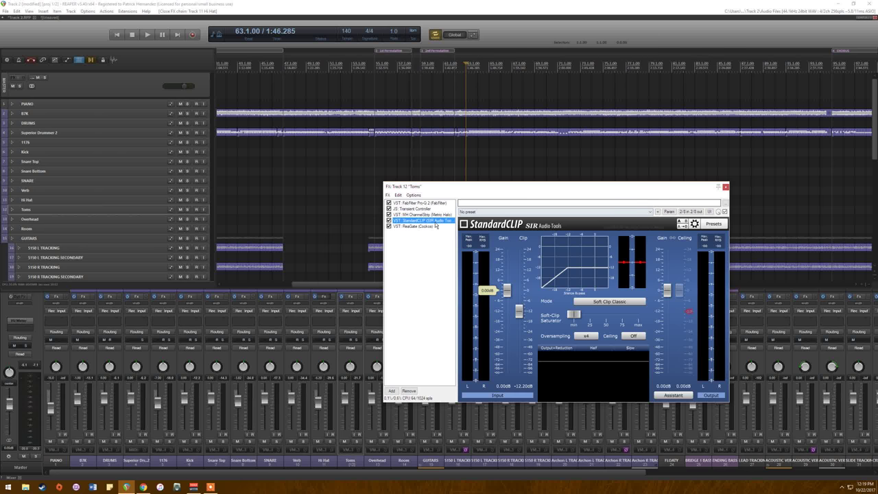
{"action": "left_click", "coordinate": [725, 186]}
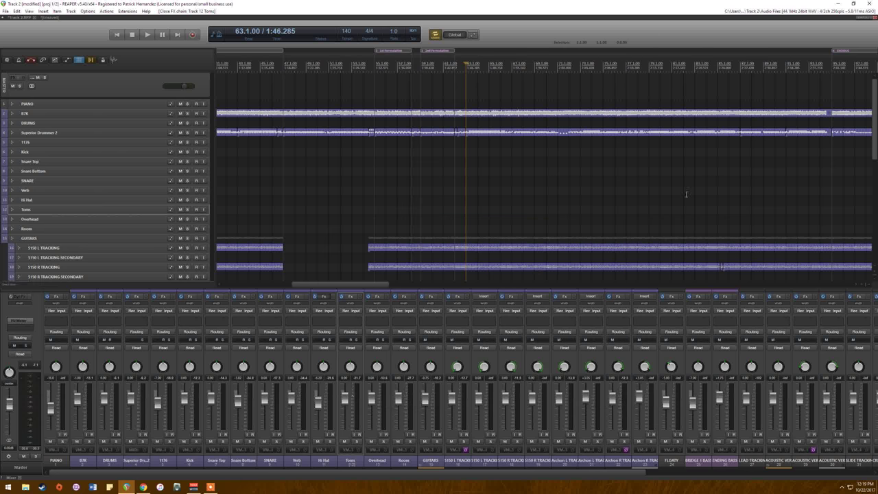
Step: Solo the Toms track, audition it from bar 63, move the playback start to bar 66 to hear the fill, and unsolo it
{"action": "left_click", "coordinate": [357, 440]}
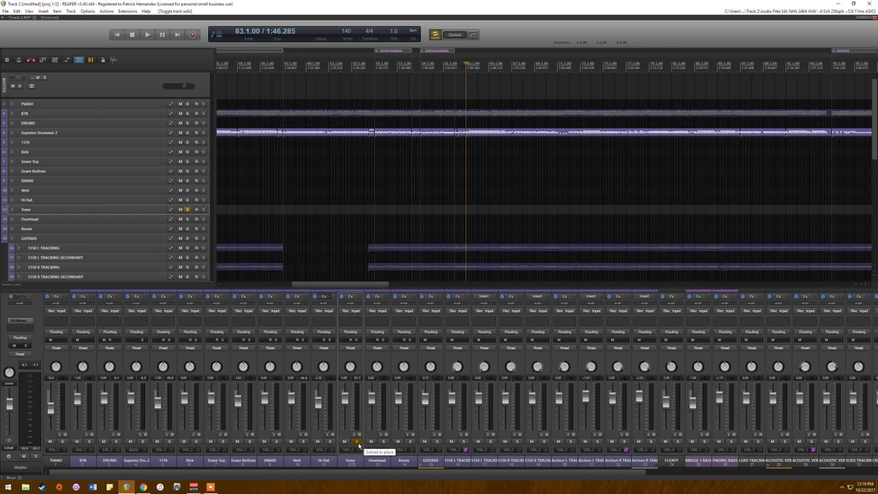
{"action": "key", "text": "space"}
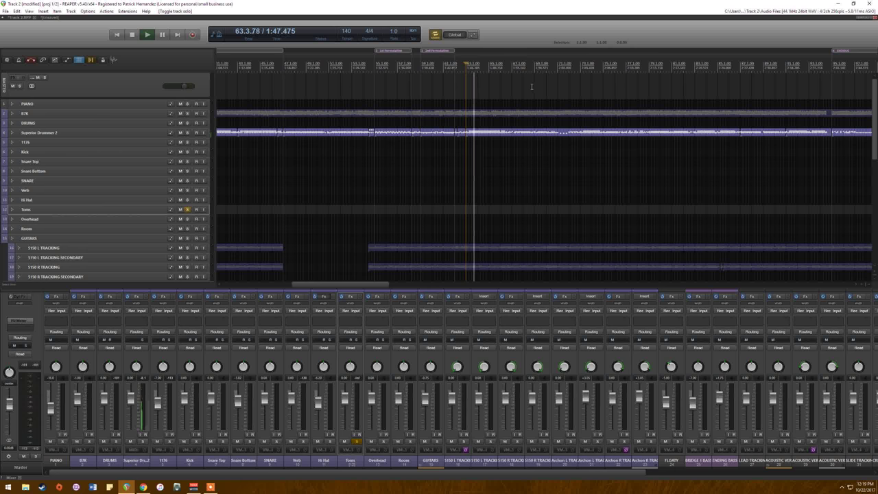
{"action": "left_click", "coordinate": [502, 62]}
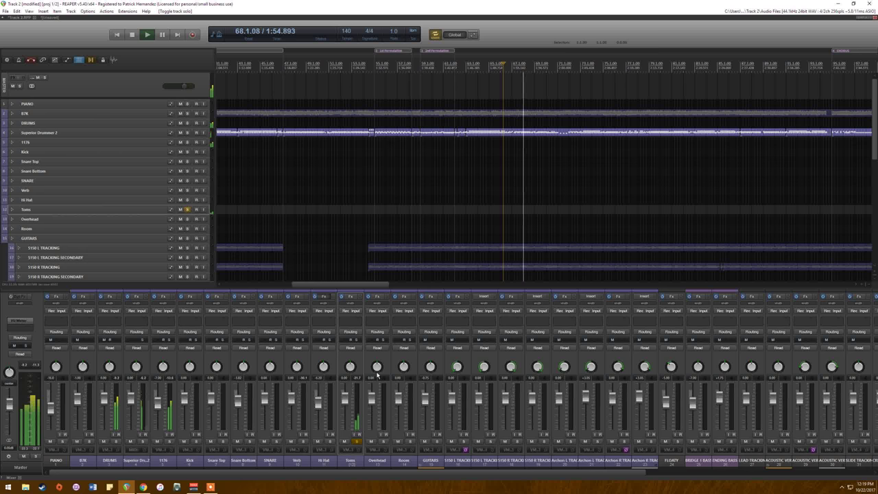
{"action": "key", "text": "space"}
{"action": "left_click", "coordinate": [357, 439]}
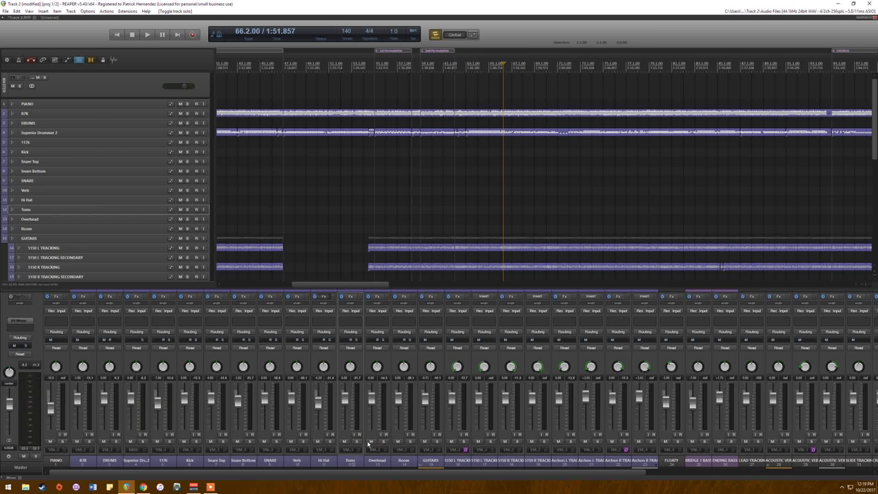
Step: Solo the Overhead track, review its ValhallaVintageVerb and Pro-Q 2 settings, and audition it briefly from bar 66
{"action": "left_click", "coordinate": [384, 441]}
{"action": "left_click", "coordinate": [377, 296]}
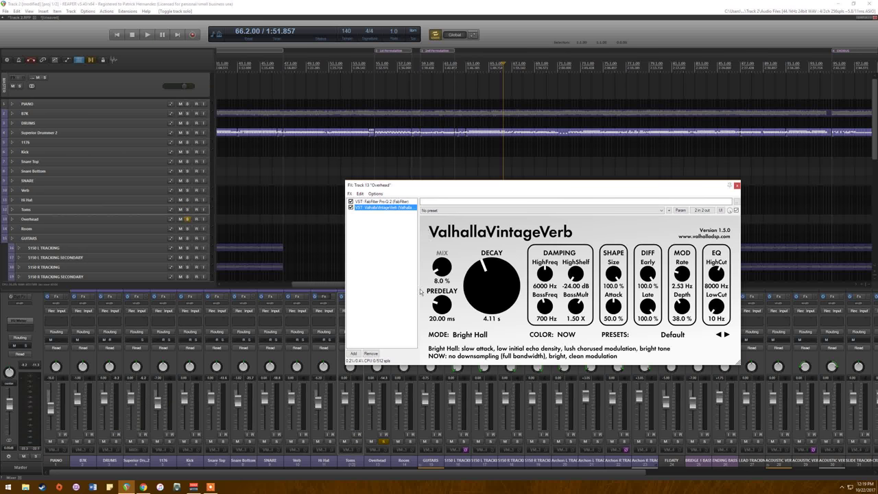
{"action": "left_click", "coordinate": [381, 201]}
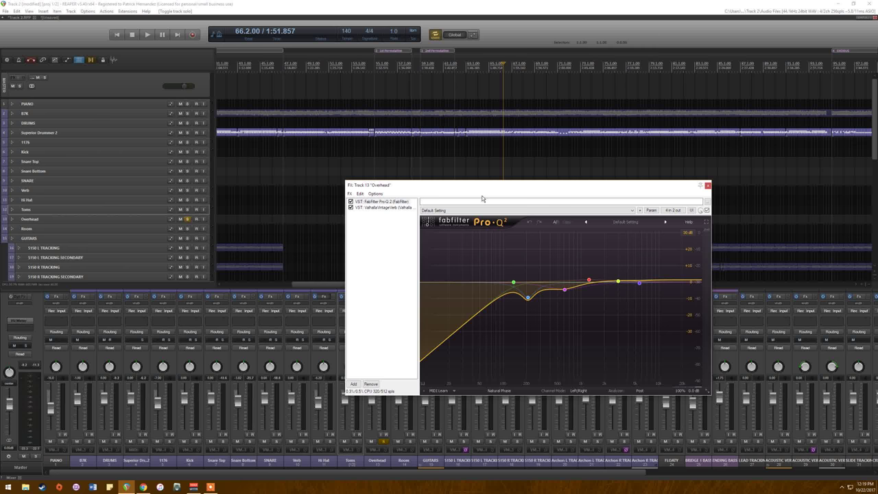
{"action": "key", "text": "space"}
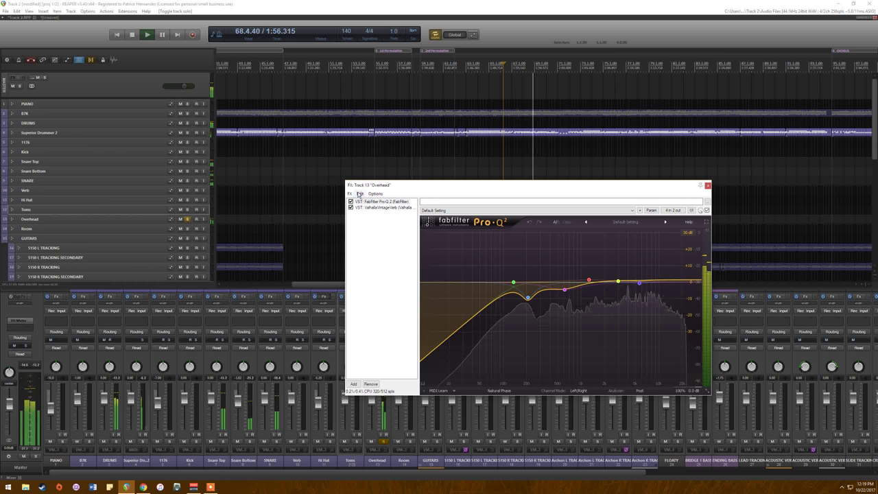
{"action": "key", "text": "space"}
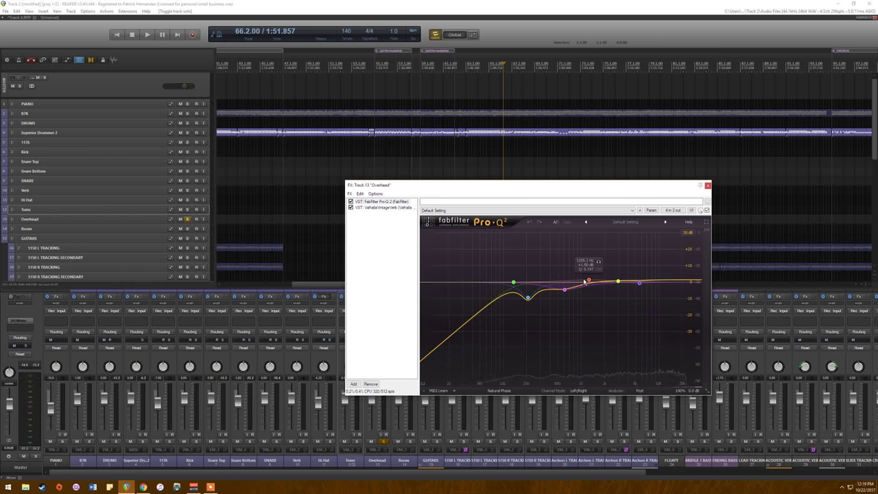
Step: Review the Overhead track's Pro-Q 2 low-mid cut and ValhallaVintageVerb settings, close the effects window, and unsolo the track
{"action": "mouse_move", "coordinate": [527, 295]}
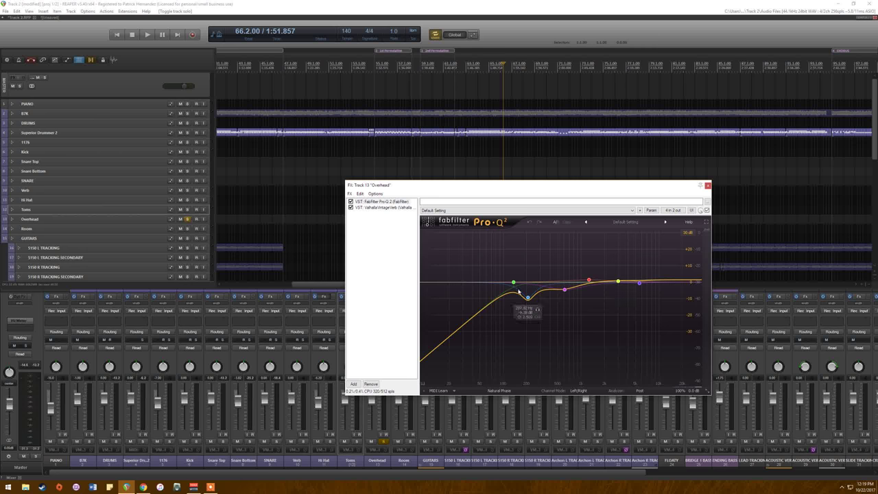
{"action": "left_click", "coordinate": [391, 208]}
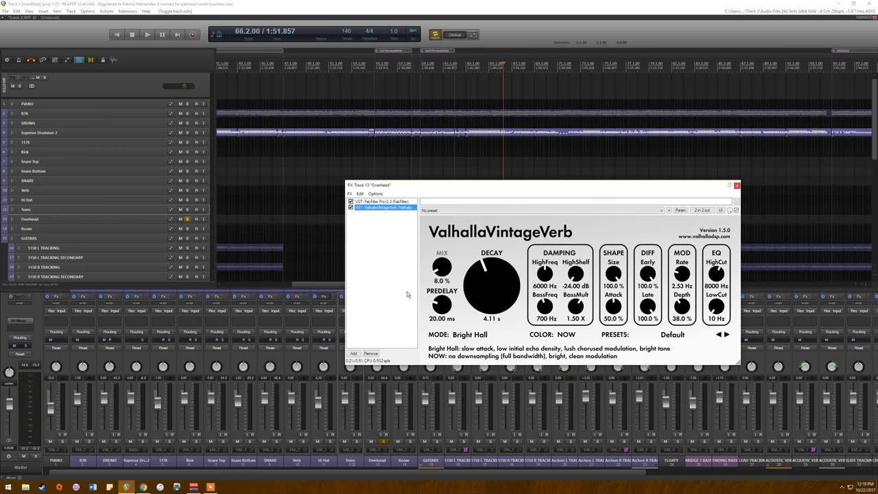
{"action": "left_click", "coordinate": [736, 185]}
{"action": "left_click", "coordinate": [382, 442]}
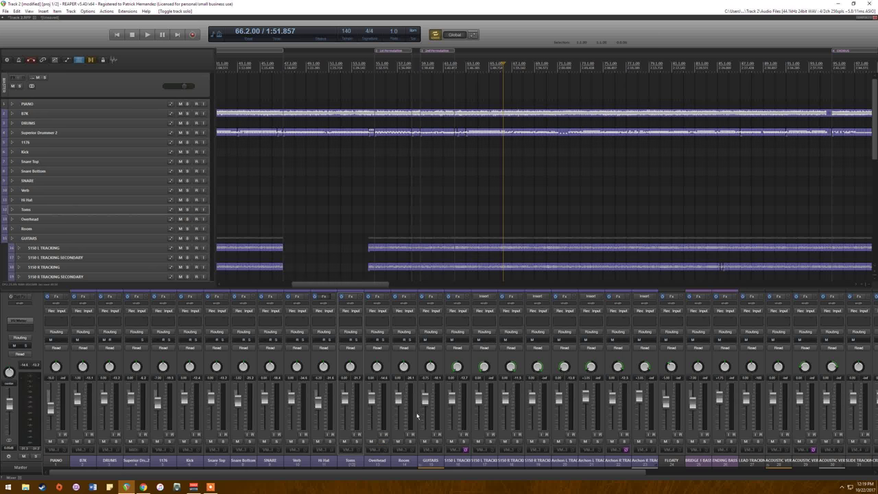
Step: Solo the Room track, open its effects chain, and audition it from bar 66 while examining the Pro-Q 2 high-shelf band
{"action": "left_click", "coordinate": [410, 442]}
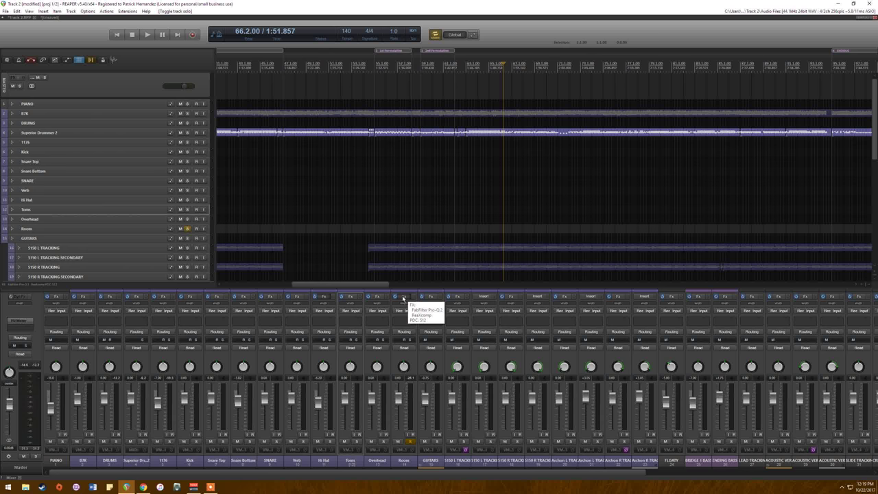
{"action": "left_click", "coordinate": [404, 298]}
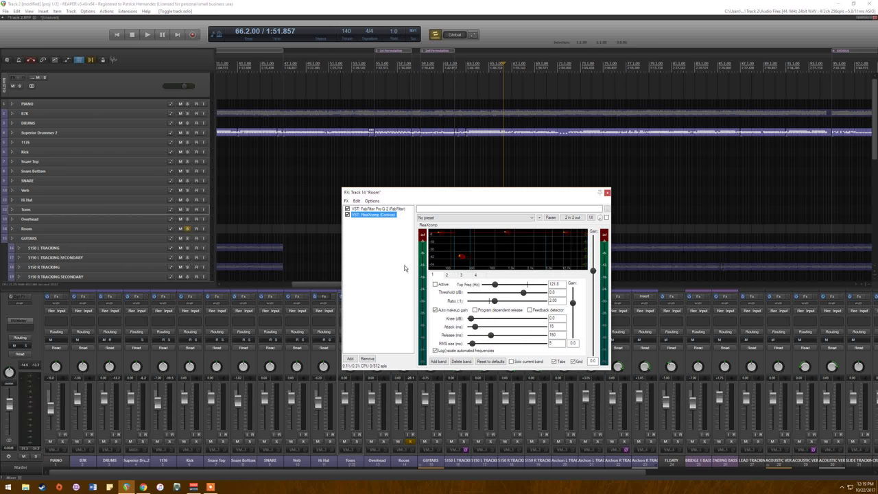
{"action": "left_click", "coordinate": [378, 209]}
{"action": "key", "text": "space"}
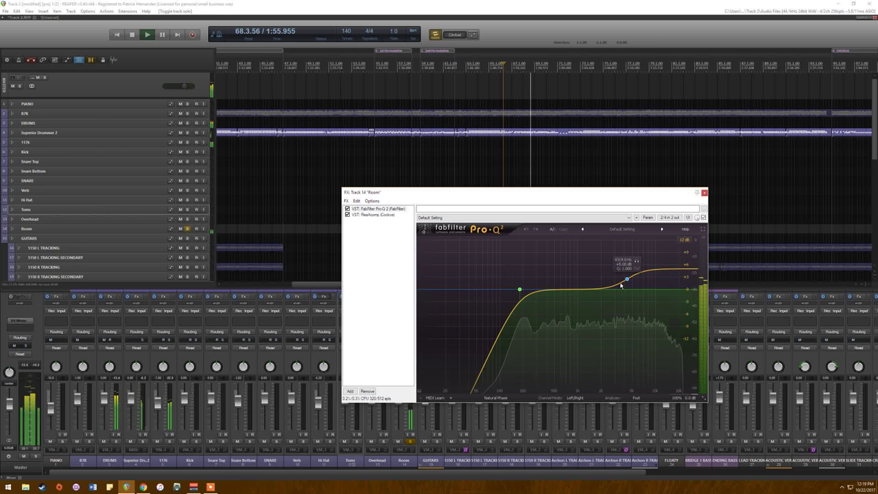
{"action": "left_click", "coordinate": [626, 280]}
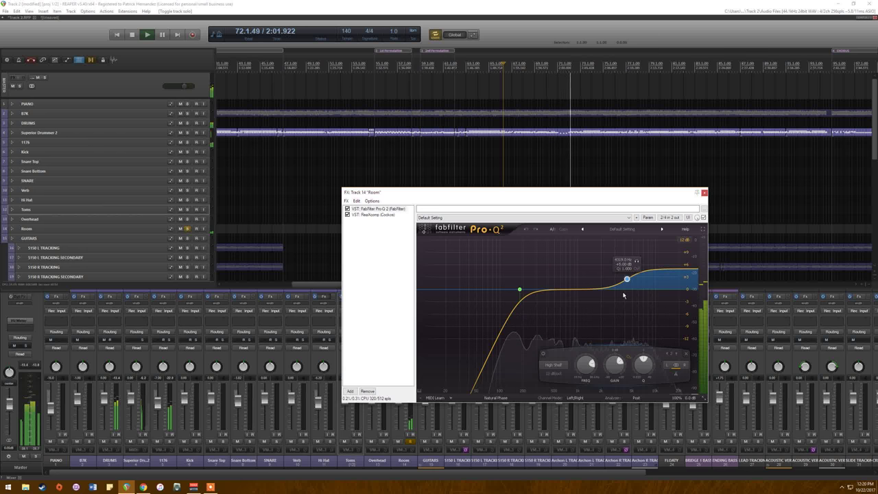
Step: Stop playback, review bands 1 to 4 of the Room track's ReaXcomp, close the effects window, and unsolo the track
{"action": "left_click", "coordinate": [375, 215]}
{"action": "key", "text": "space"}
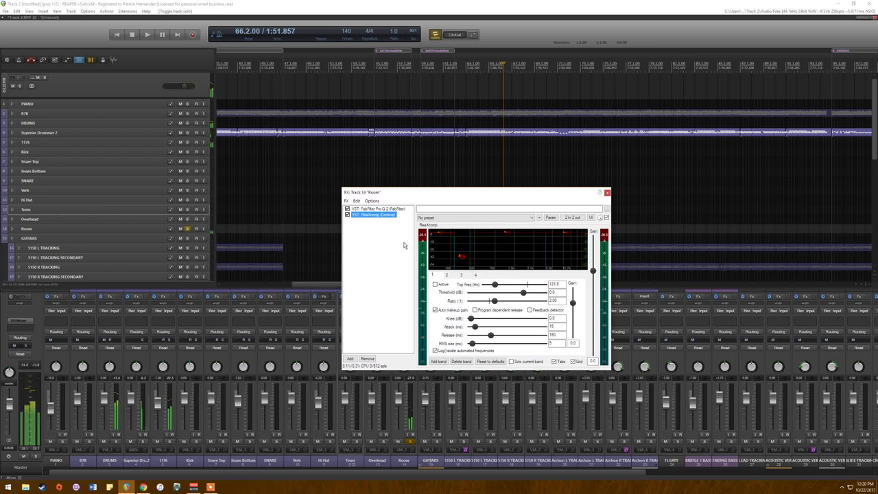
{"action": "left_click", "coordinate": [448, 275]}
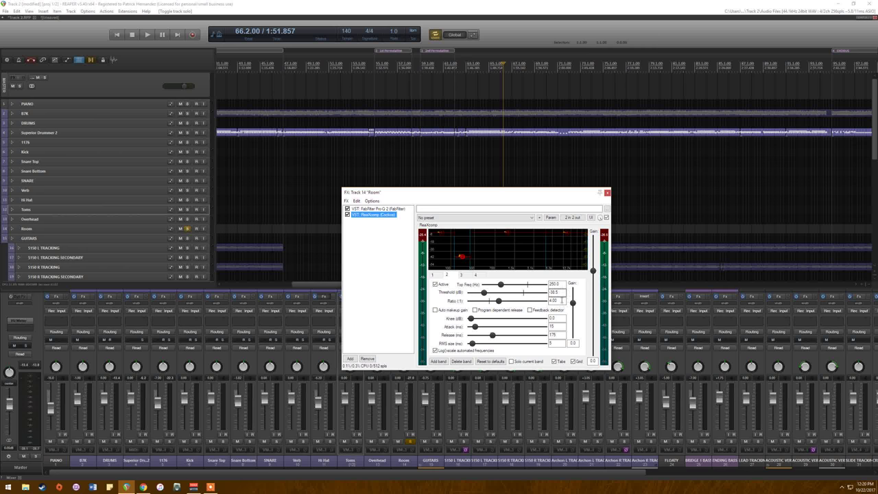
{"action": "left_click", "coordinate": [461, 275]}
{"action": "left_click", "coordinate": [475, 275]}
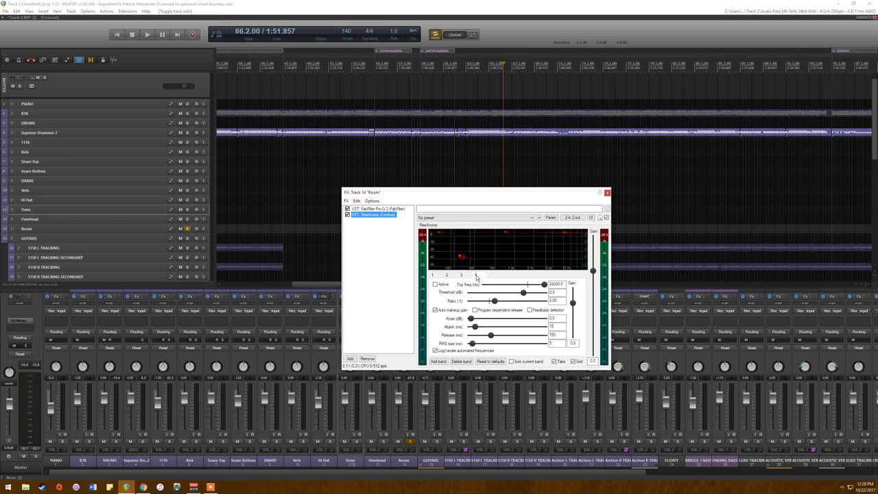
{"action": "left_click", "coordinate": [607, 192]}
{"action": "left_click", "coordinate": [409, 443]}
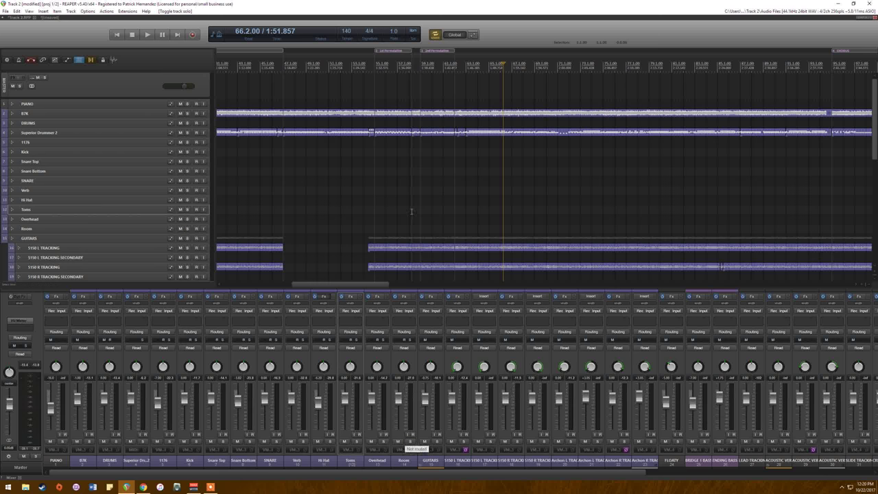